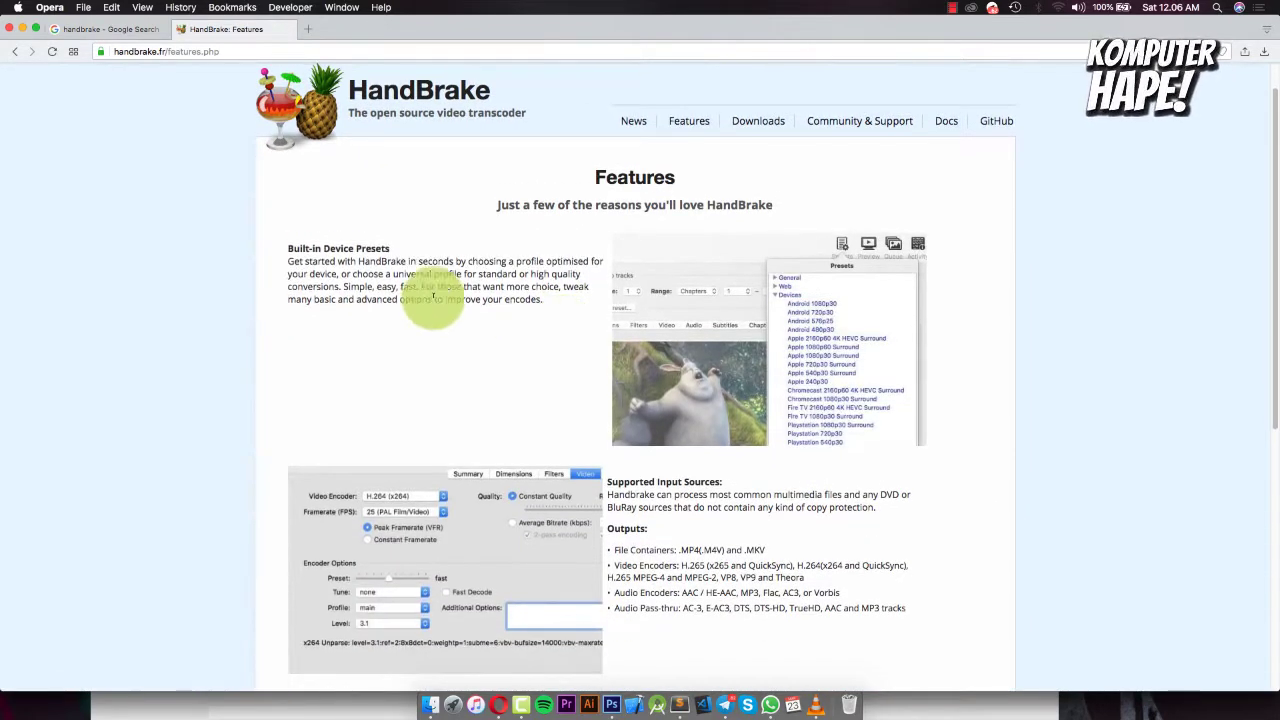
Read through the HandBrake Features page, covering device presets, supported input sources, output formats and further features.
{"action": "scroll", "coordinate": [700, 384], "scroll_direction": "down", "scroll_amount": 3}
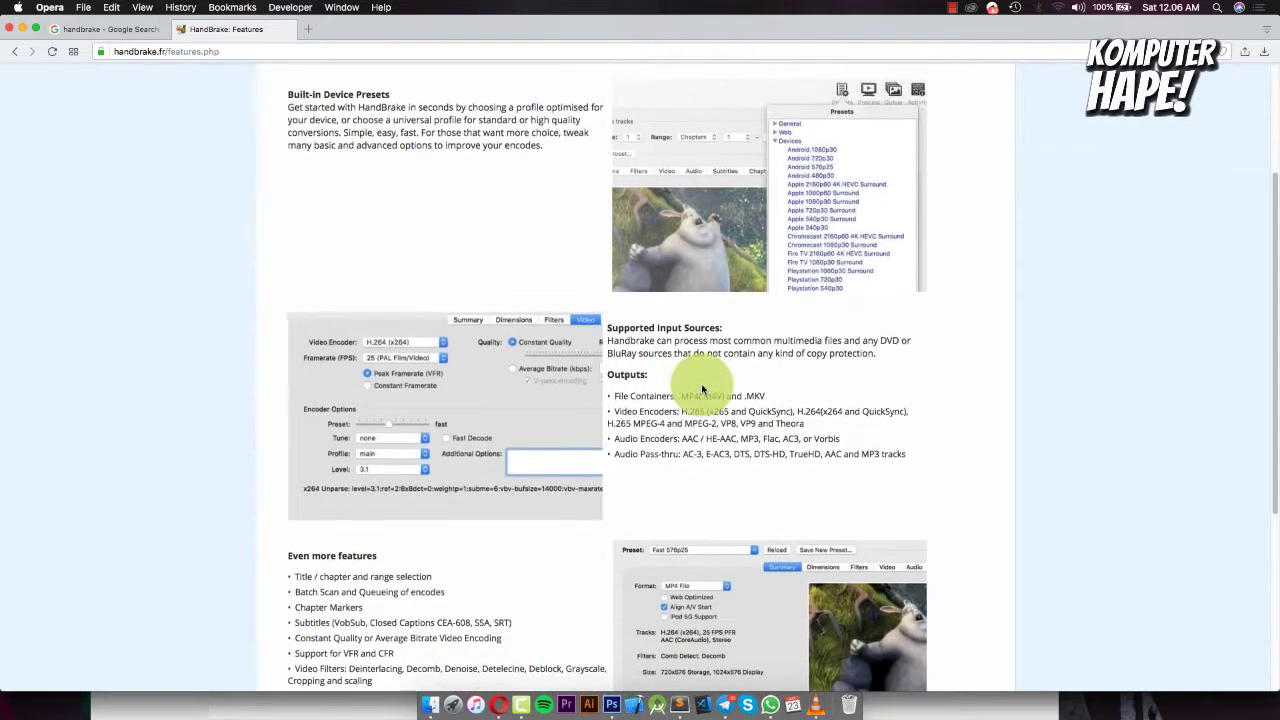
{"action": "scroll", "coordinate": [701, 385], "scroll_direction": "down", "scroll_amount": 5}
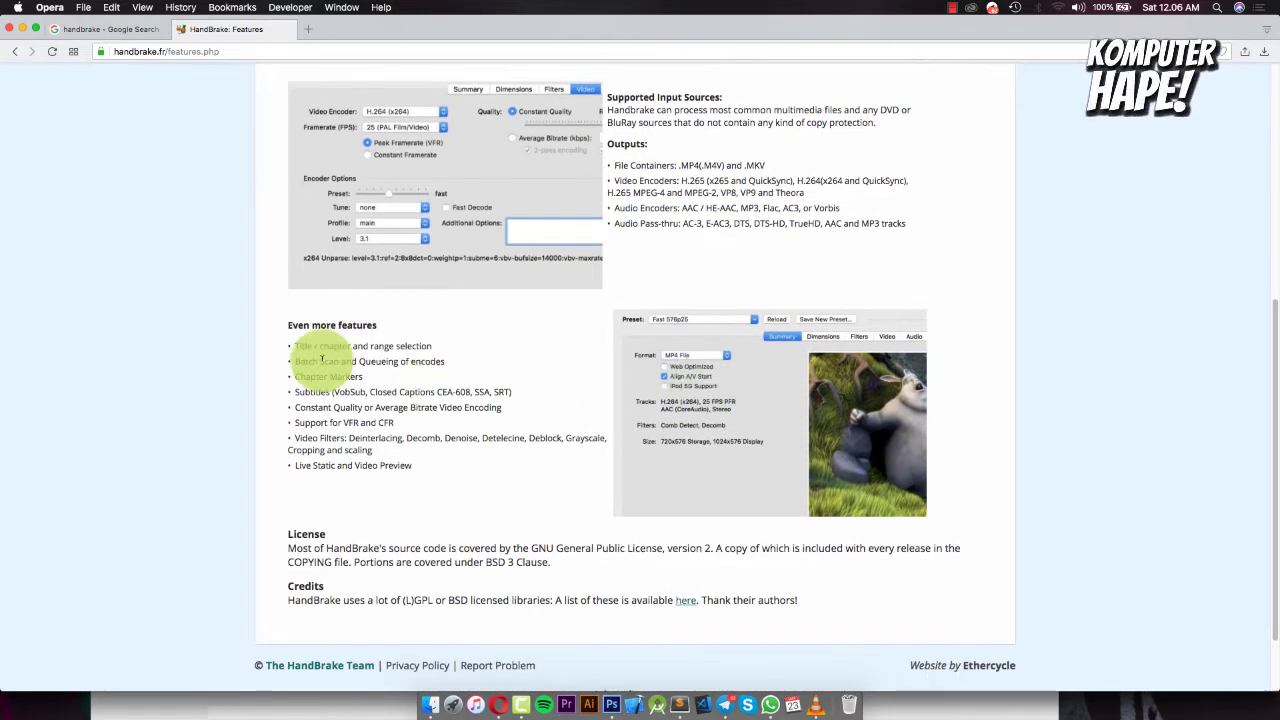
{"action": "scroll", "coordinate": [378, 443], "scroll_direction": "up", "scroll_amount": 9}
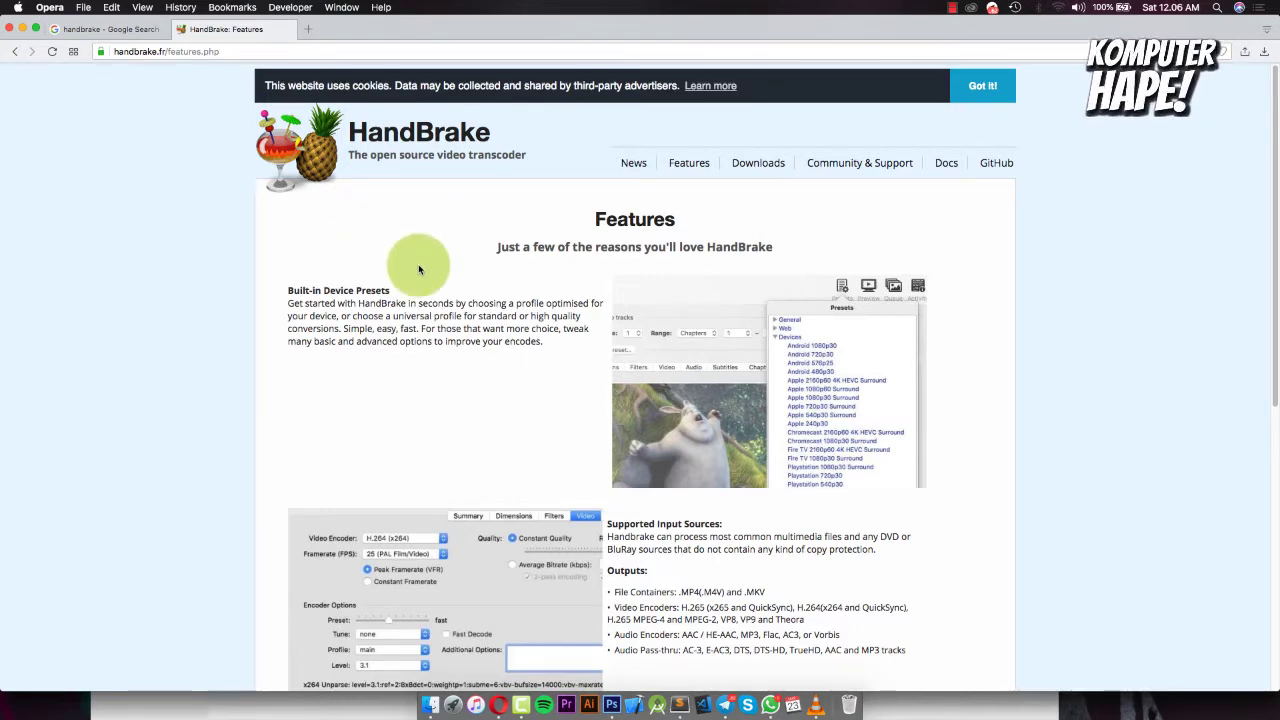
Open the HandBrake Downloads page and review the packages for Mac OS, Windows and Linux.
{"action": "left_click", "coordinate": [96, 33]}
{"action": "left_click", "coordinate": [240, 30]}
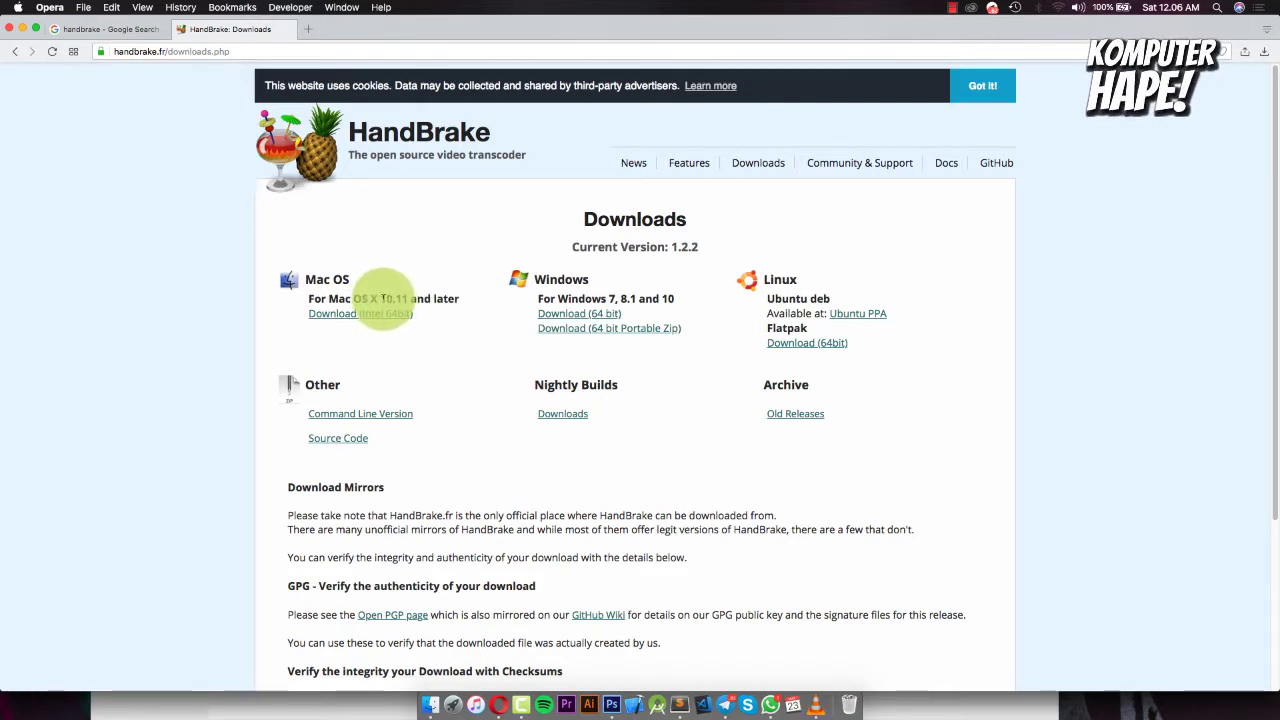
{"action": "left_click_drag", "start_coordinate": [381, 298], "coordinate": [580, 286]}
{"action": "left_click", "coordinate": [585, 290]}
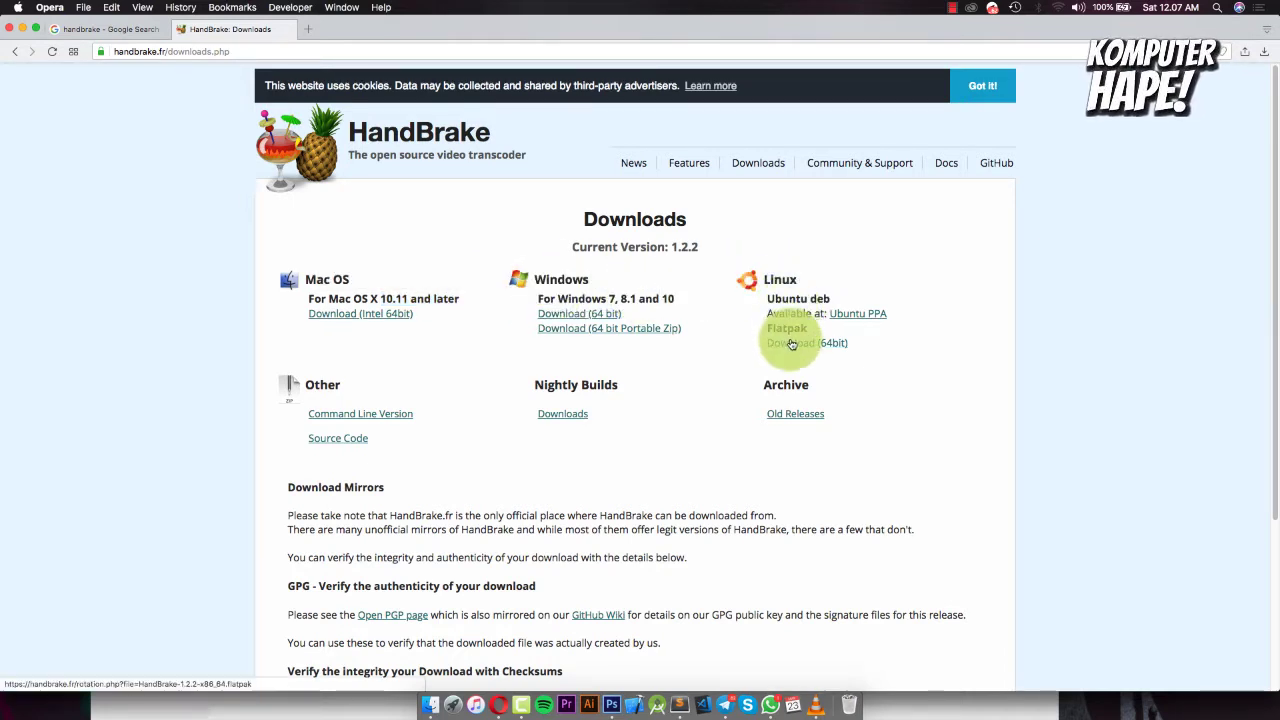
{"action": "scroll", "coordinate": [663, 377], "scroll_direction": "down", "scroll_amount": 3}
{"action": "scroll", "coordinate": [662, 381], "scroll_direction": "up", "scroll_amount": 3}
Launch the installed HandBrake application and close its Queue window.
{"action": "left_click", "coordinate": [452, 700]}
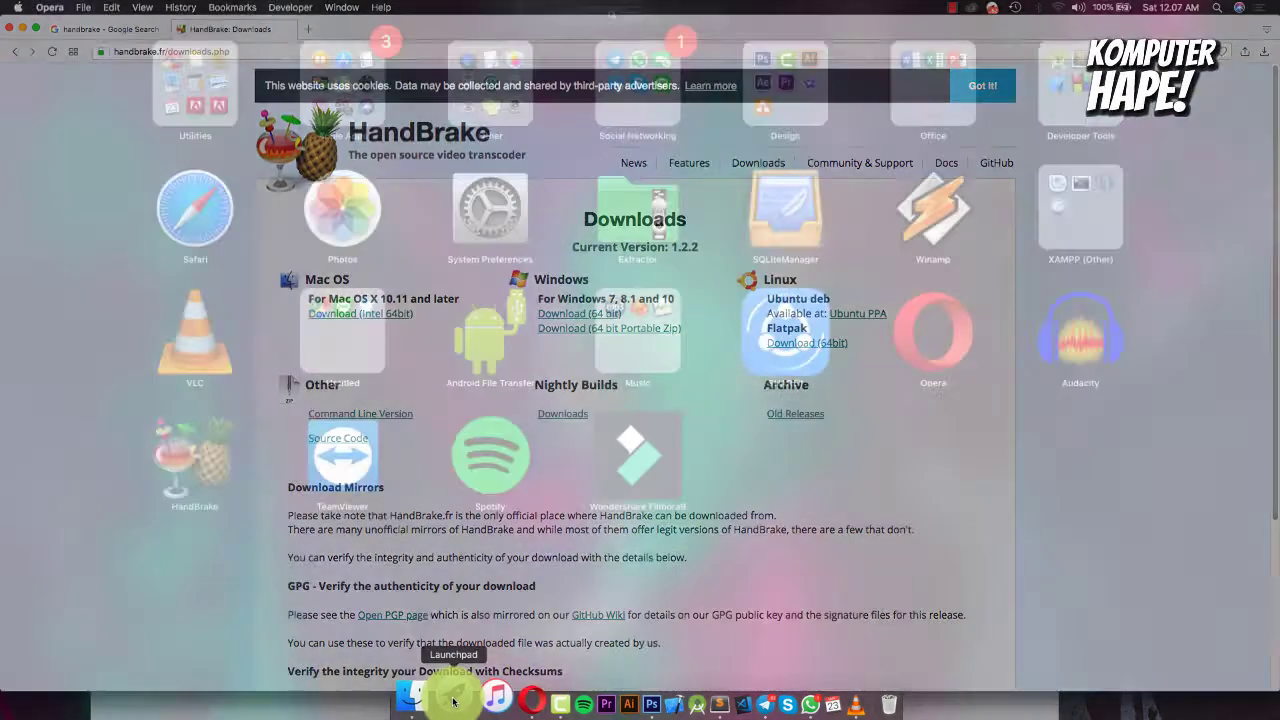
{"action": "left_click", "coordinate": [197, 475]}
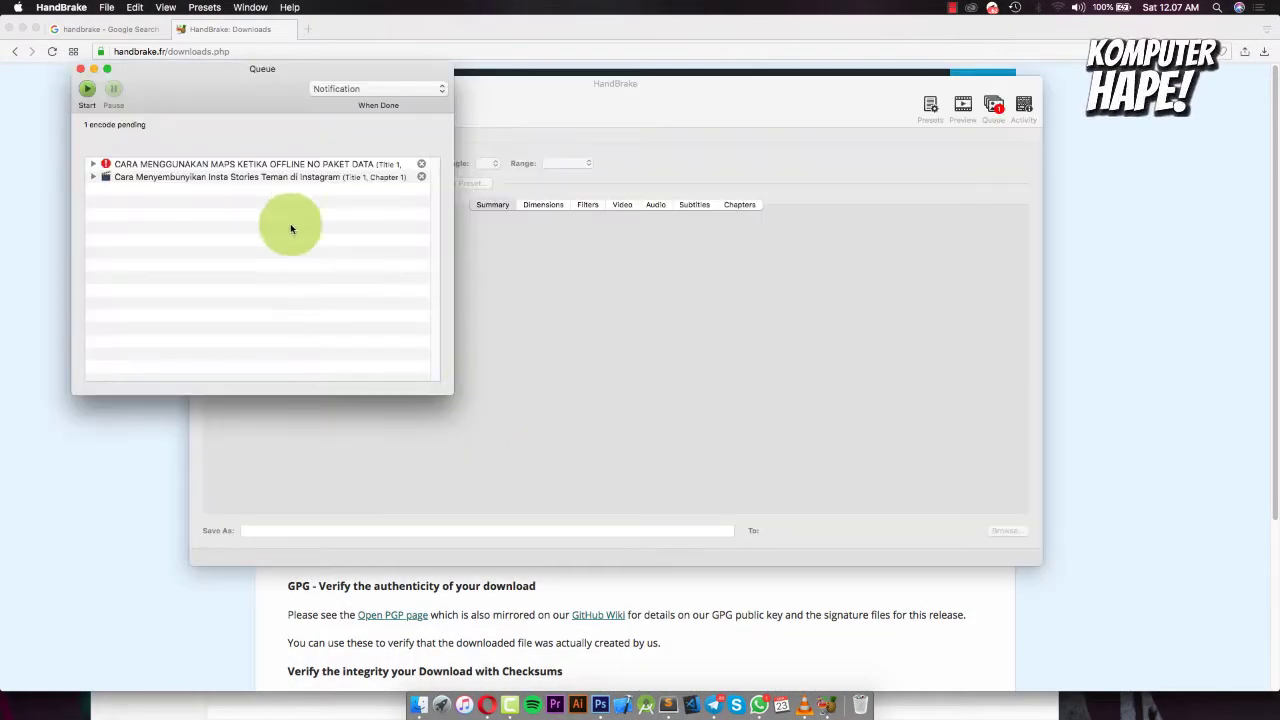
{"action": "left_click", "coordinate": [80, 68]}
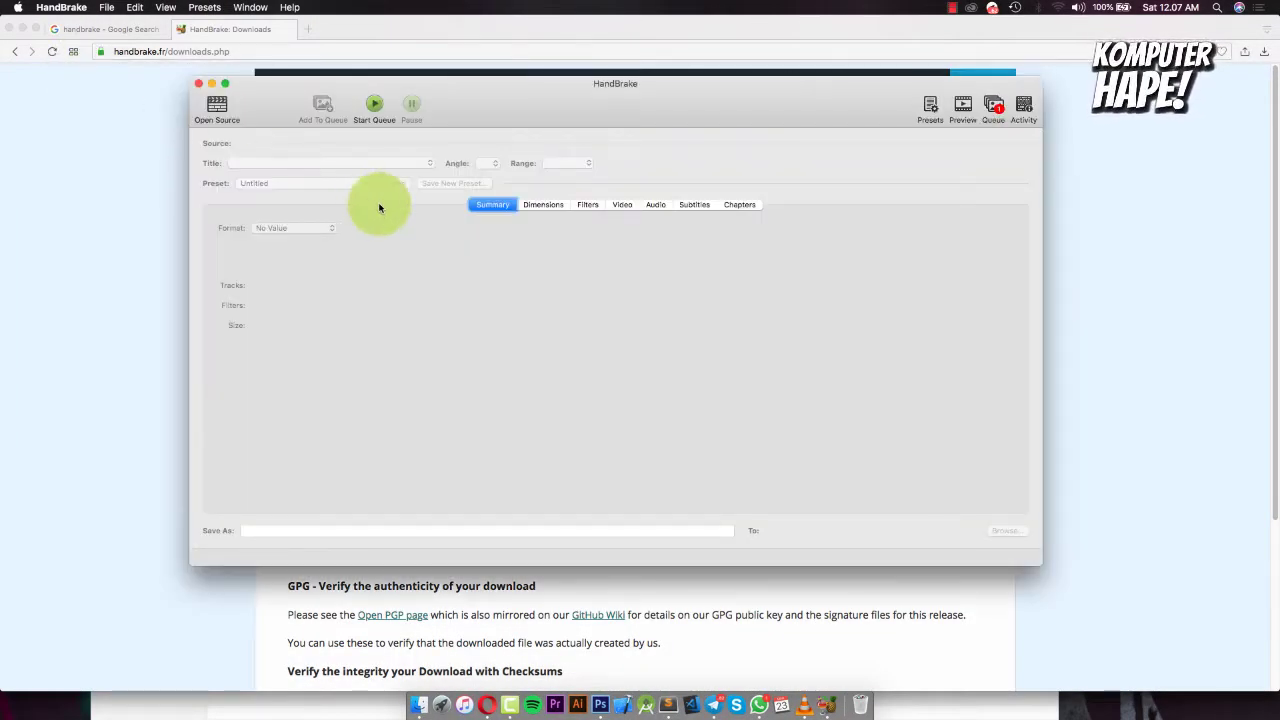
Open "Unboxing Keyboard Mouse Logitech Wireless Murah, Ada CashBack GOPAY.mp4" from the Desktop as the source, checking the file in Finder first.
{"action": "left_click", "coordinate": [215, 112]}
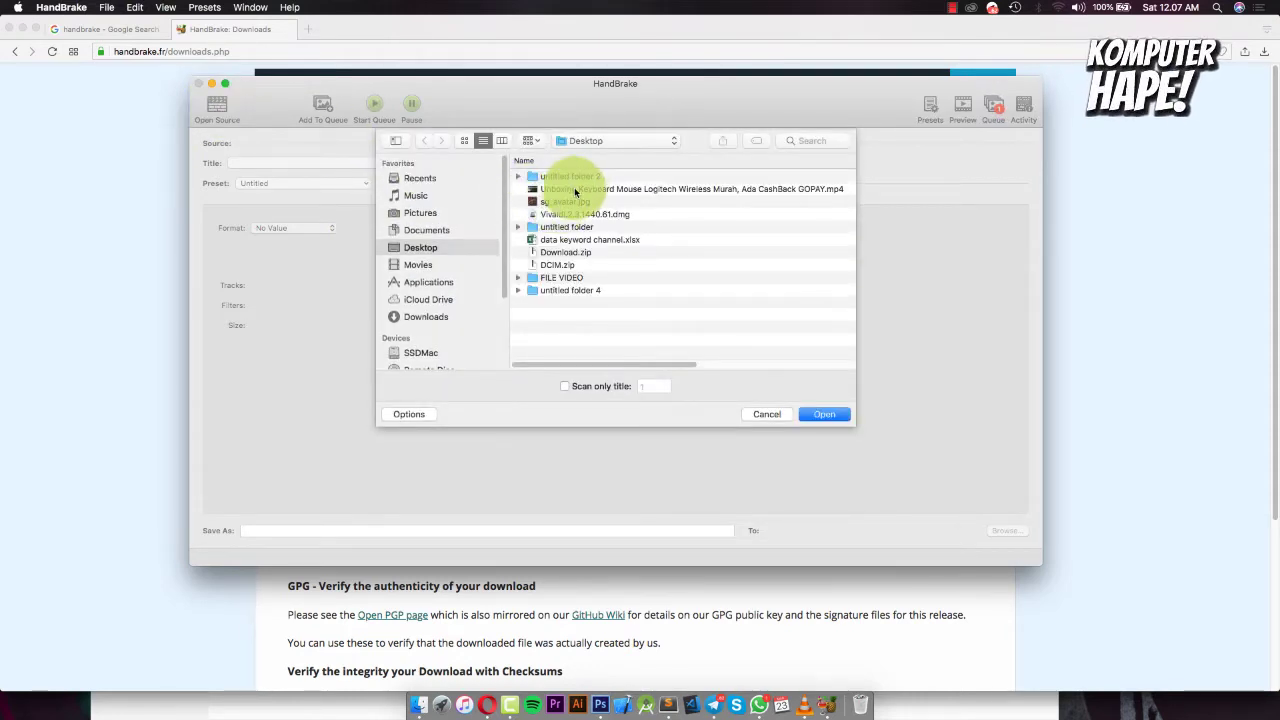
{"action": "key", "text": "super+Tab"}
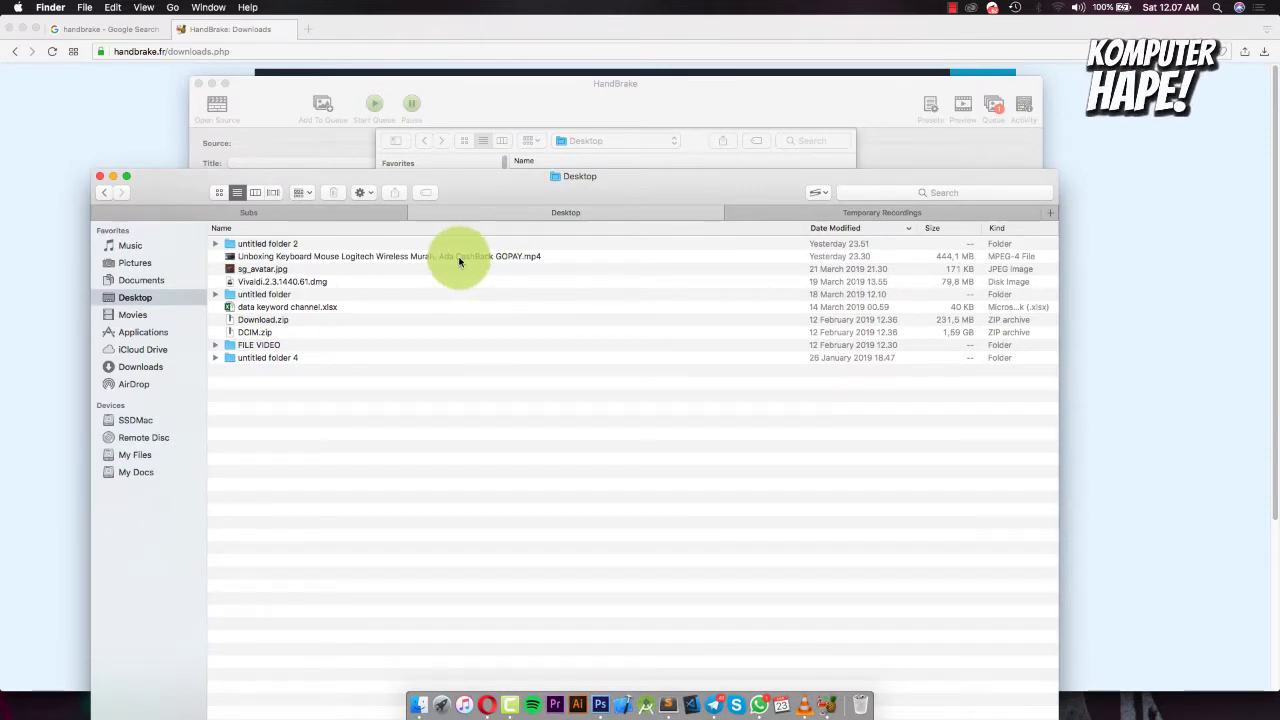
{"action": "left_click", "coordinate": [459, 260]}
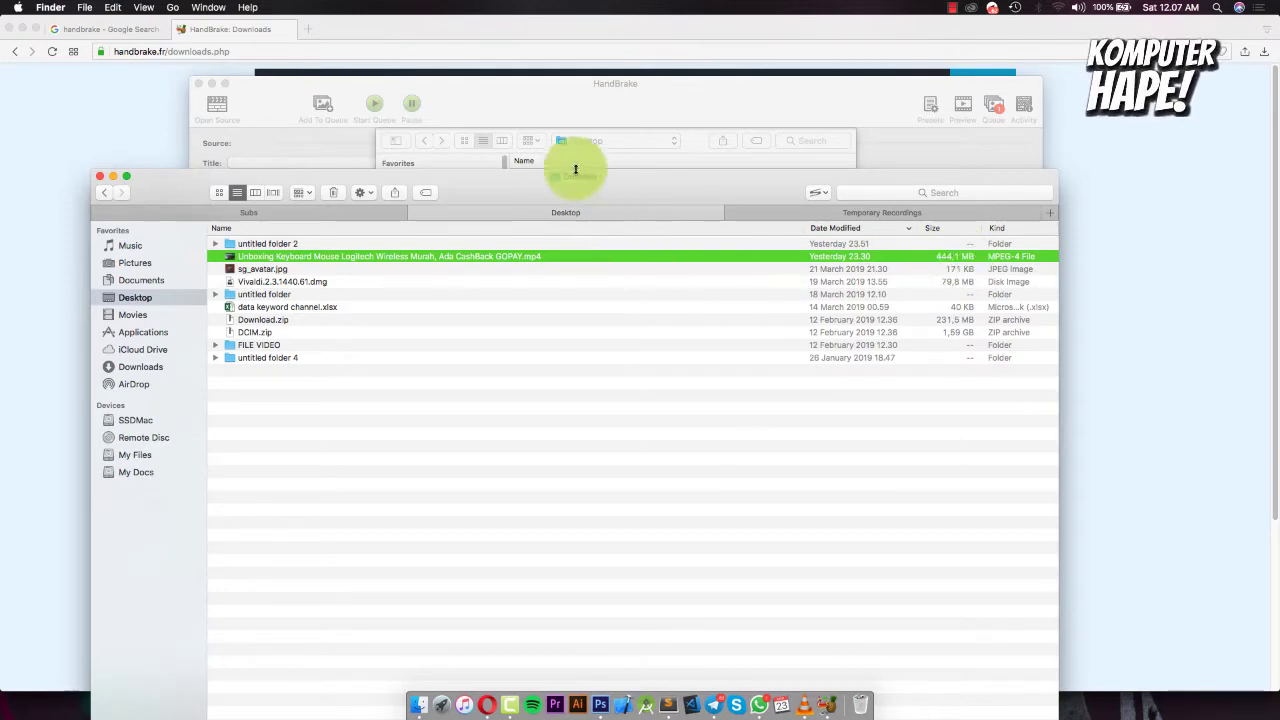
{"action": "left_click_drag", "start_coordinate": [567, 163], "coordinate": [657, 254]}
{"action": "left_click", "coordinate": [704, 155]}
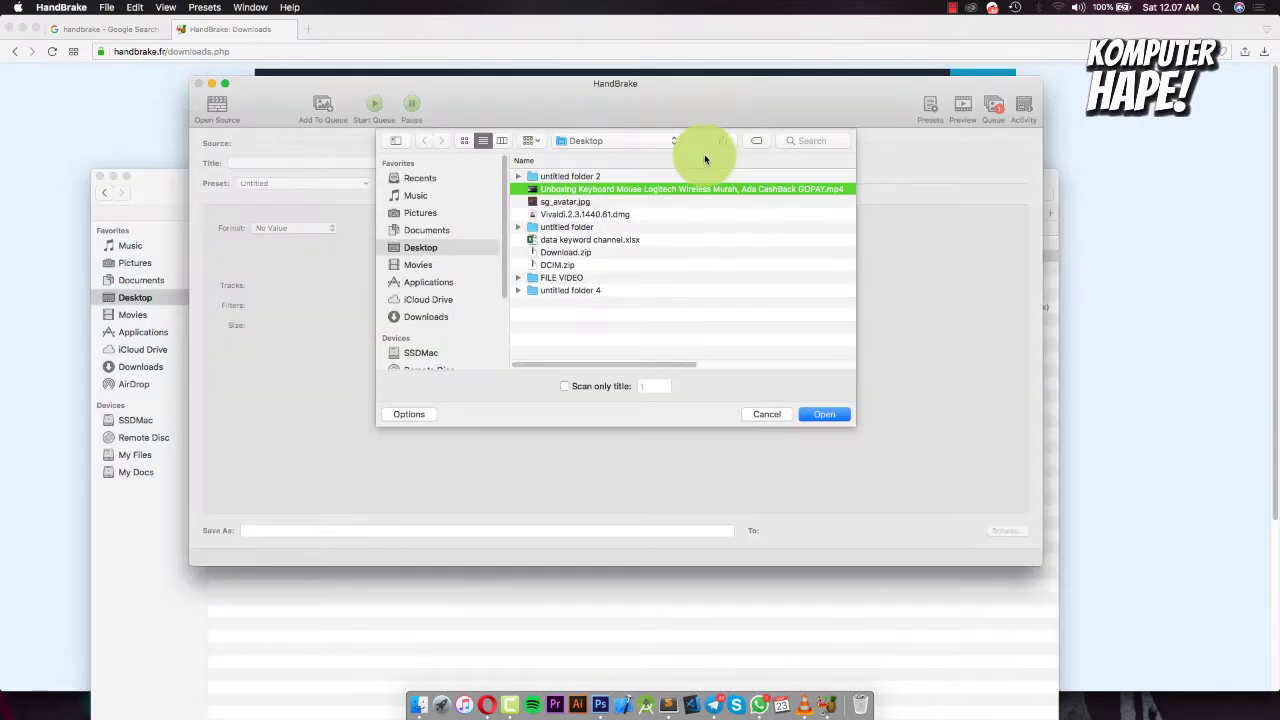
{"action": "left_click", "coordinate": [828, 414]}
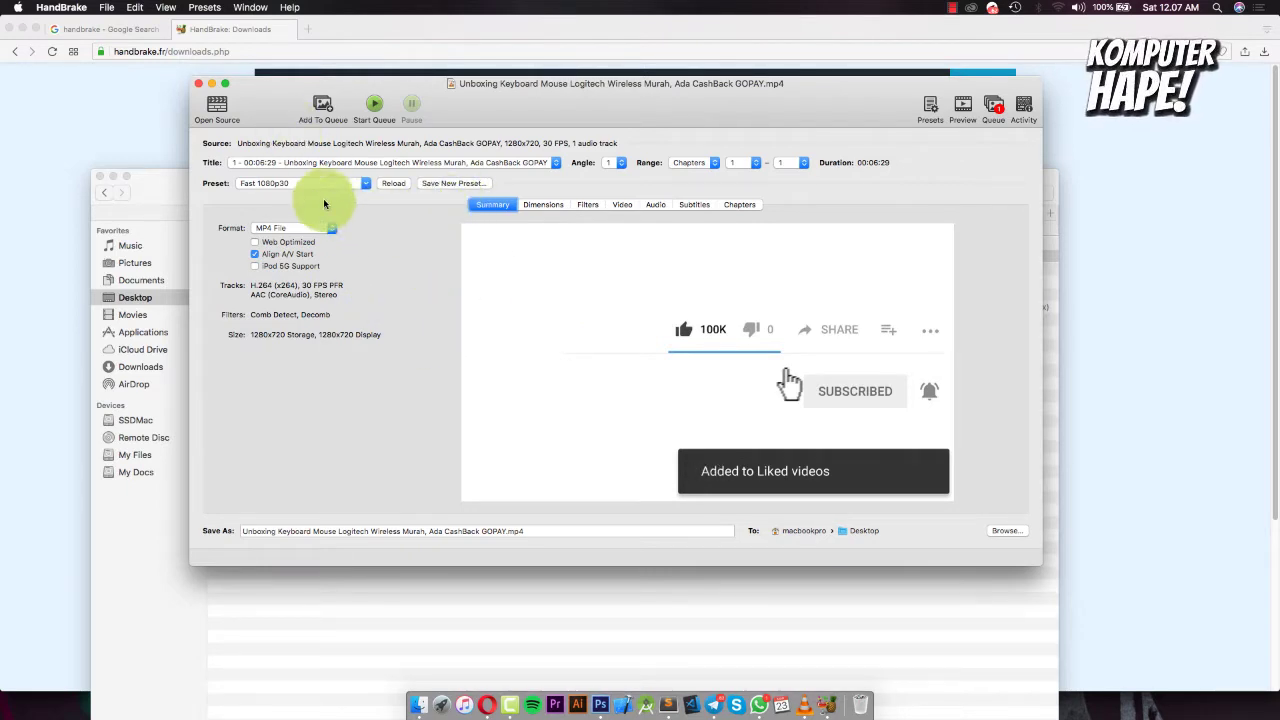
Examine the title selection and the available preset categories, including the Web presets, without changing the preset.
{"action": "left_click", "coordinate": [541, 166]}
{"action": "left_click", "coordinate": [541, 166]}
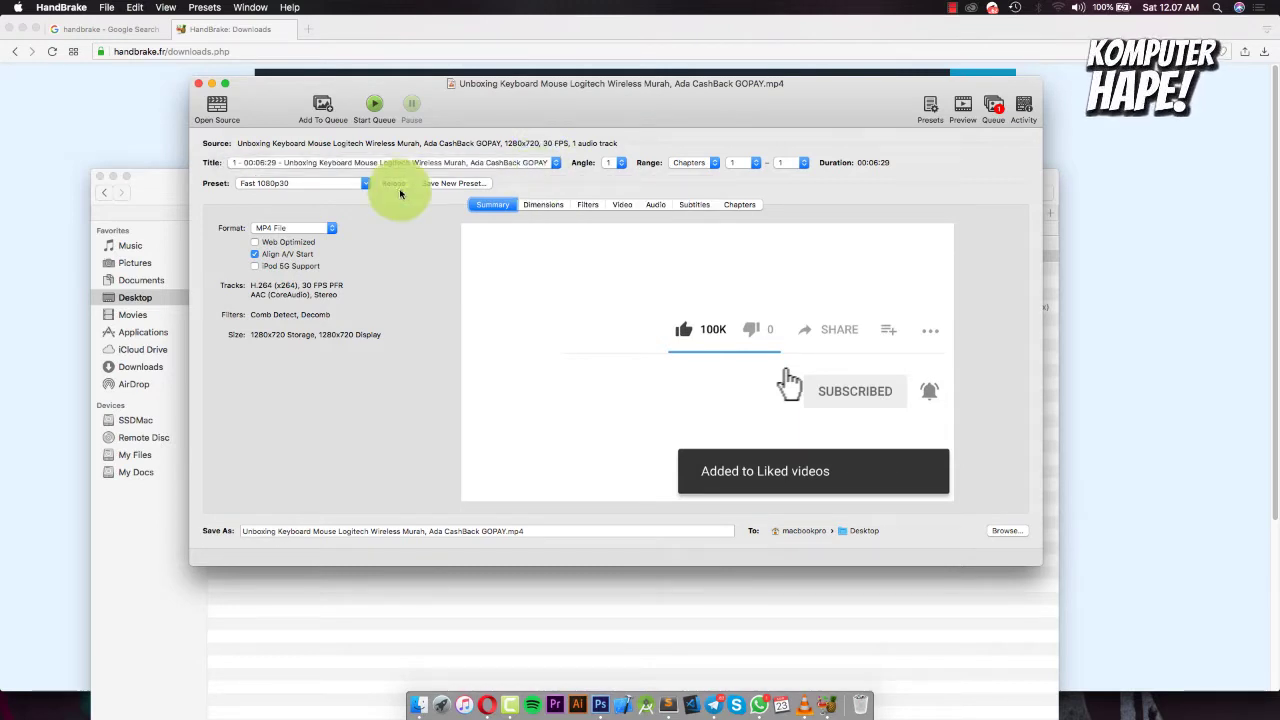
{"action": "left_click", "coordinate": [324, 186]}
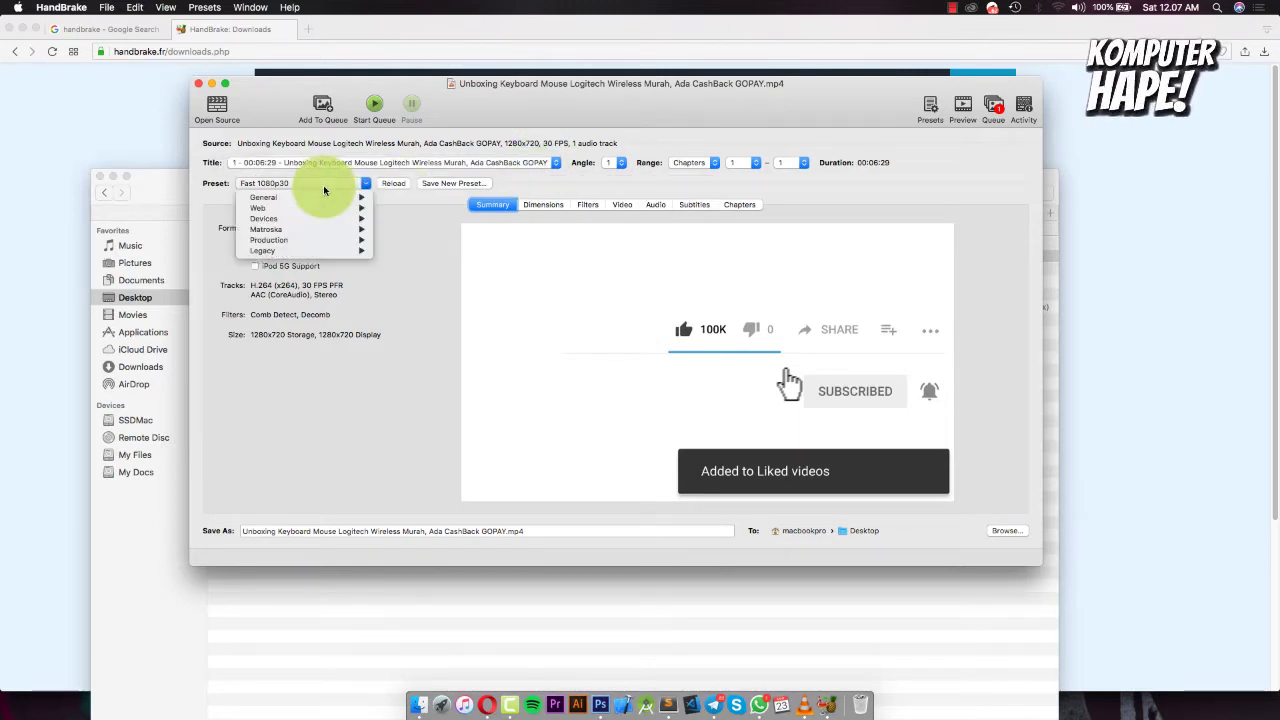
{"action": "mouse_move", "coordinate": [313, 201]}
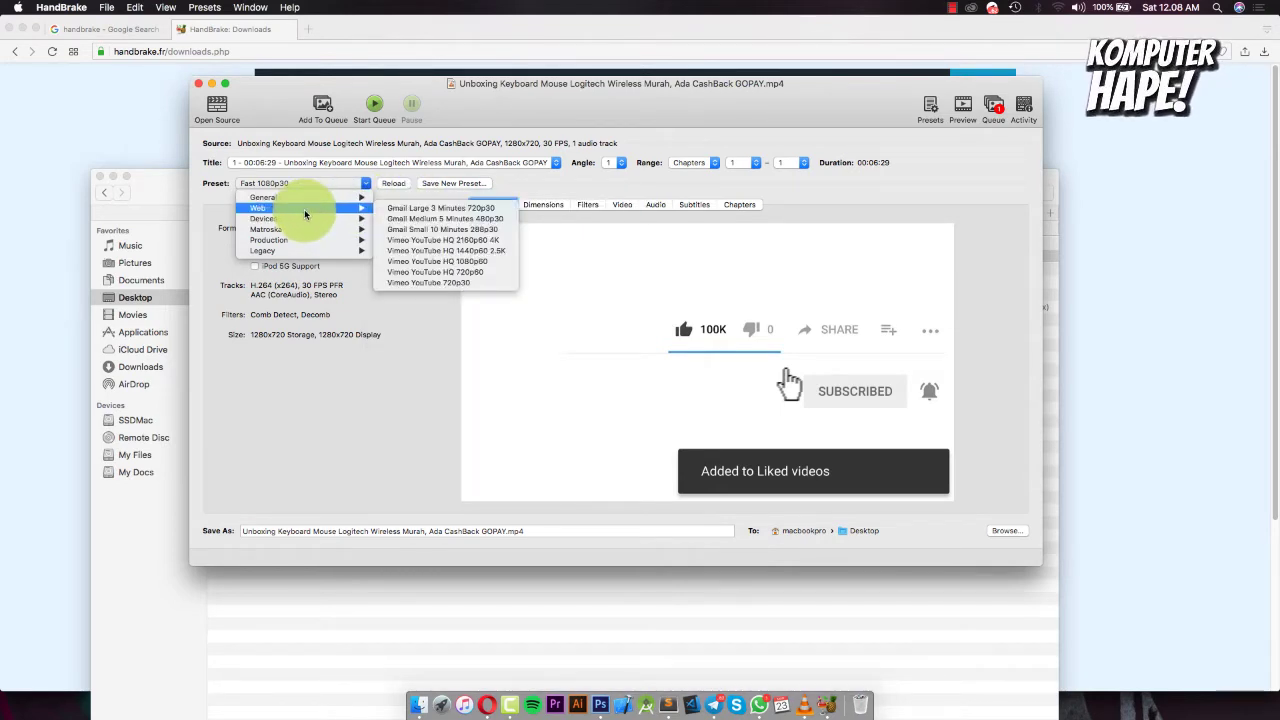
{"action": "left_click", "coordinate": [266, 400]}
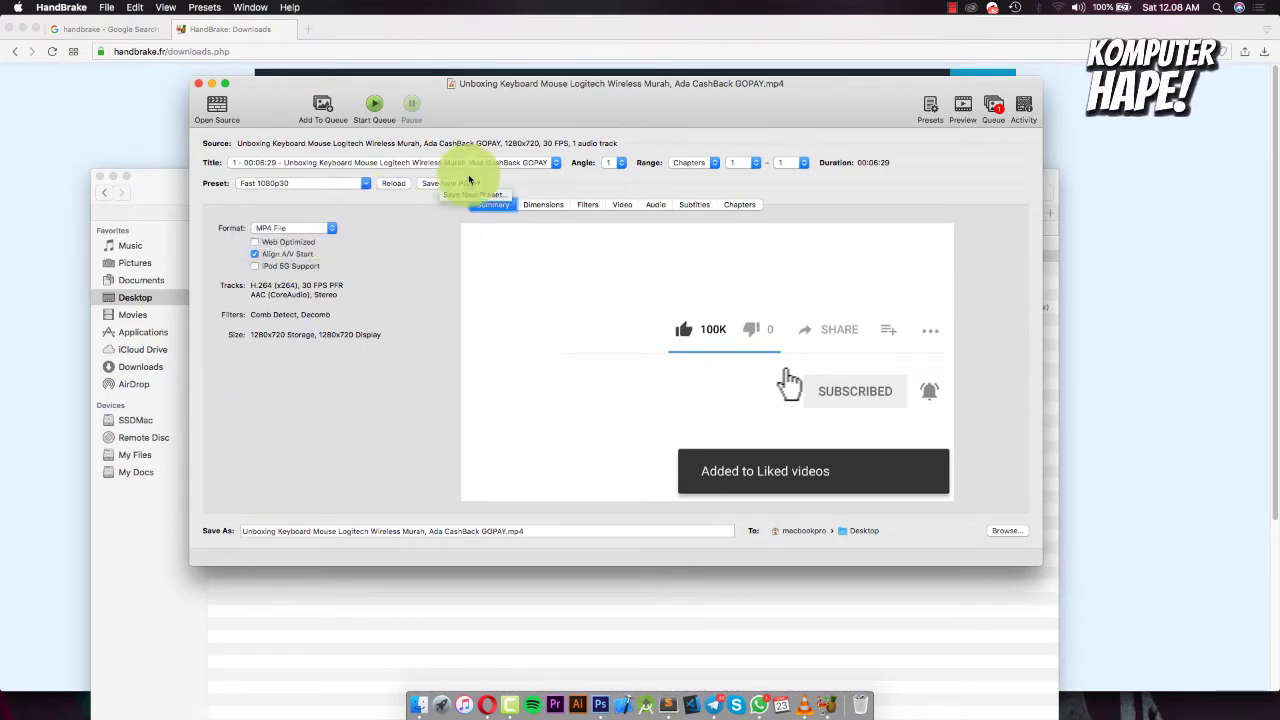
Review the dimensions, filters, video, audio, subtitles and chapters settings, and return to the summary.
{"action": "left_click", "coordinate": [534, 208]}
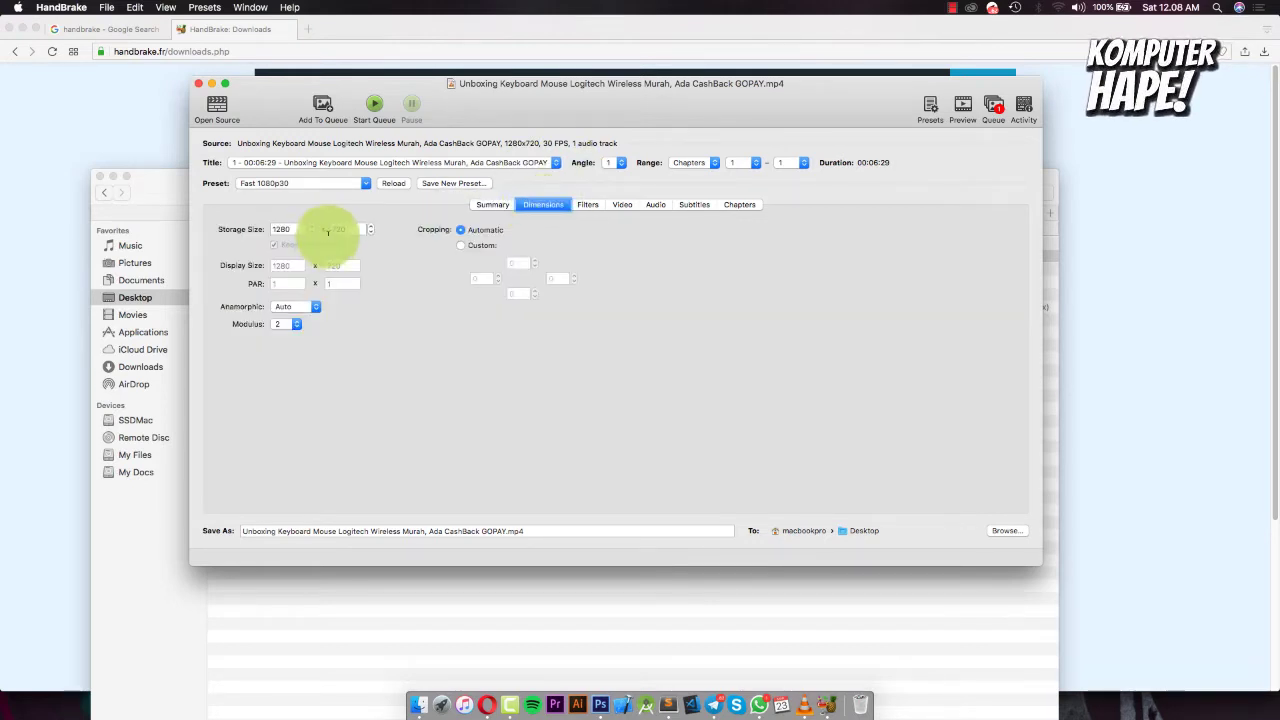
{"action": "left_click", "coordinate": [588, 205]}
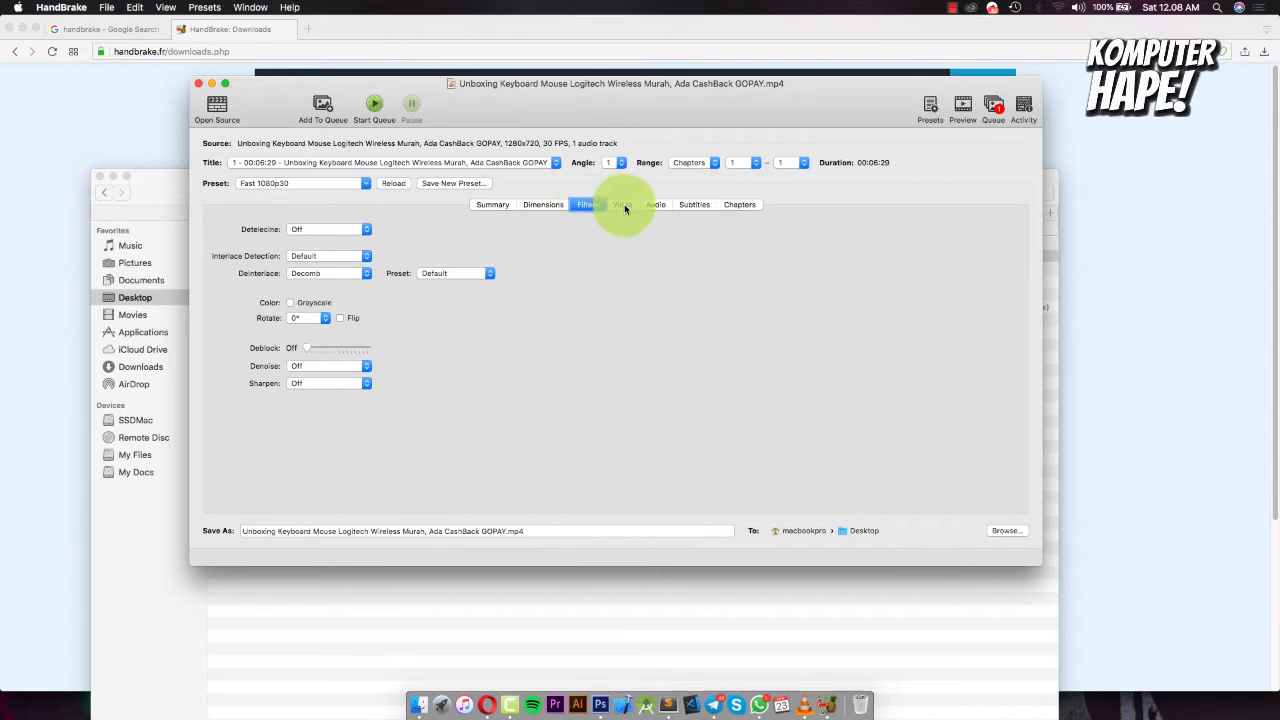
{"action": "left_click", "coordinate": [627, 206]}
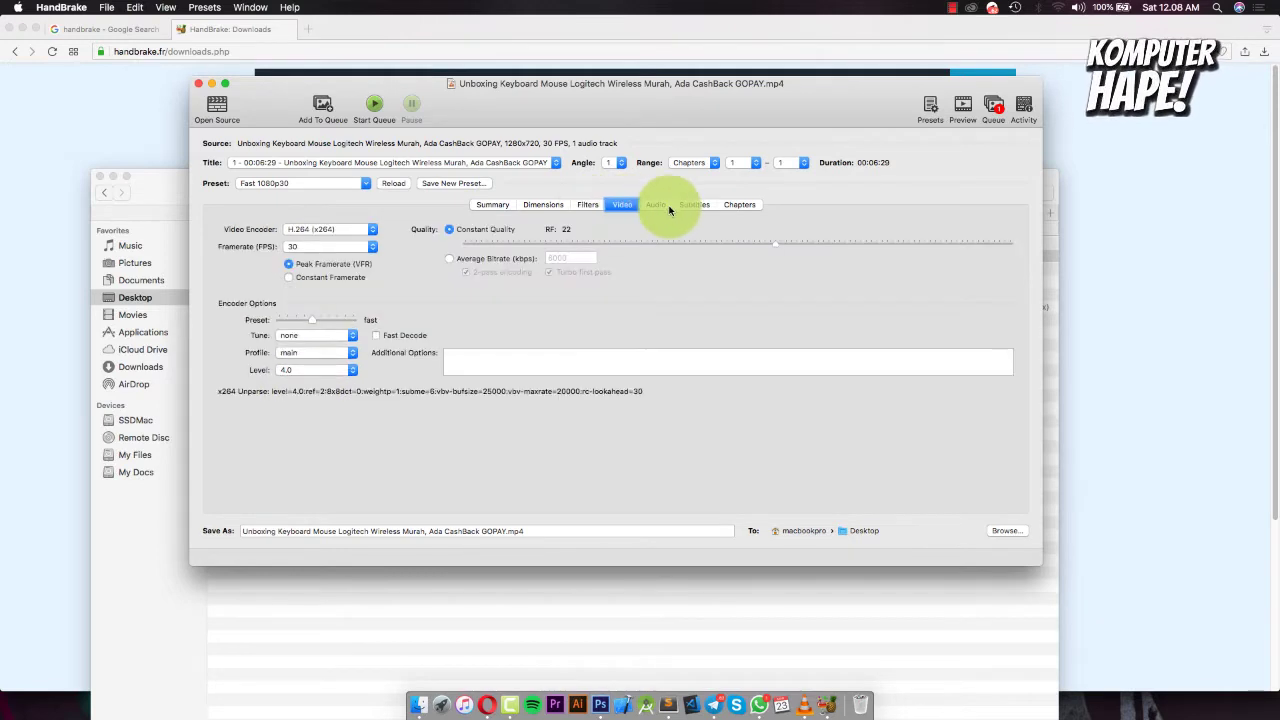
{"action": "left_click", "coordinate": [656, 205]}
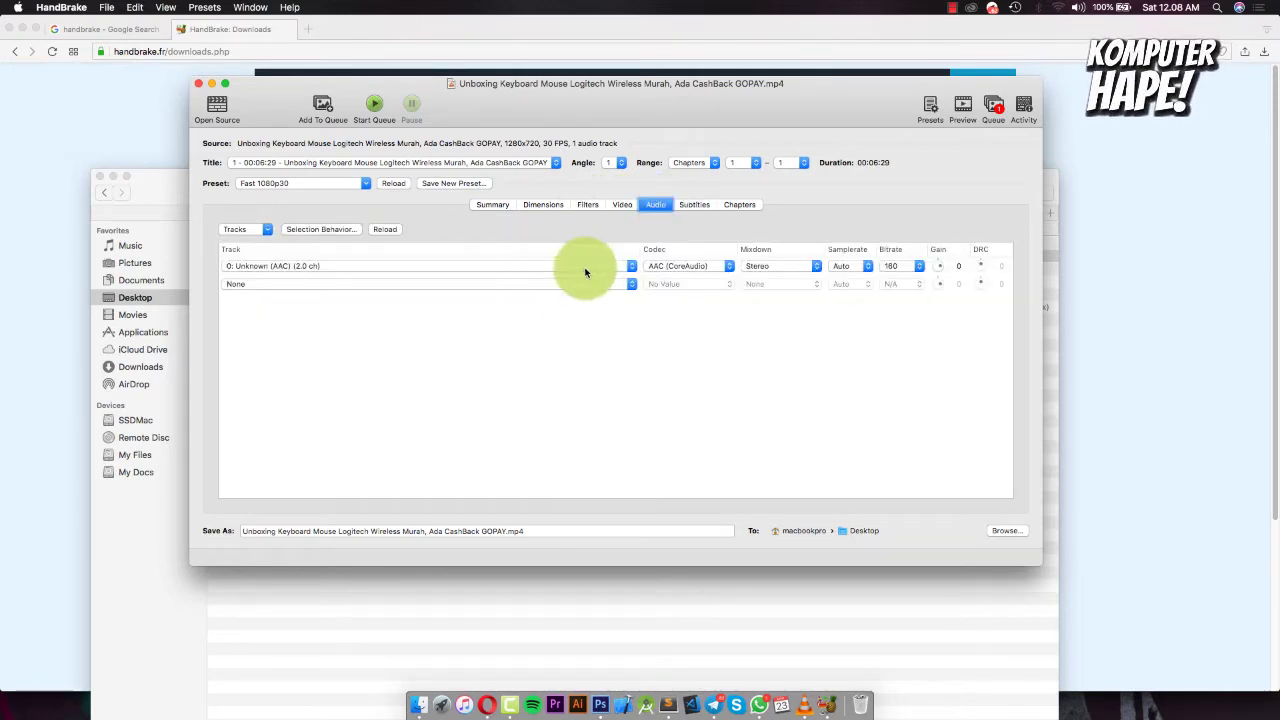
{"action": "left_click", "coordinate": [694, 204]}
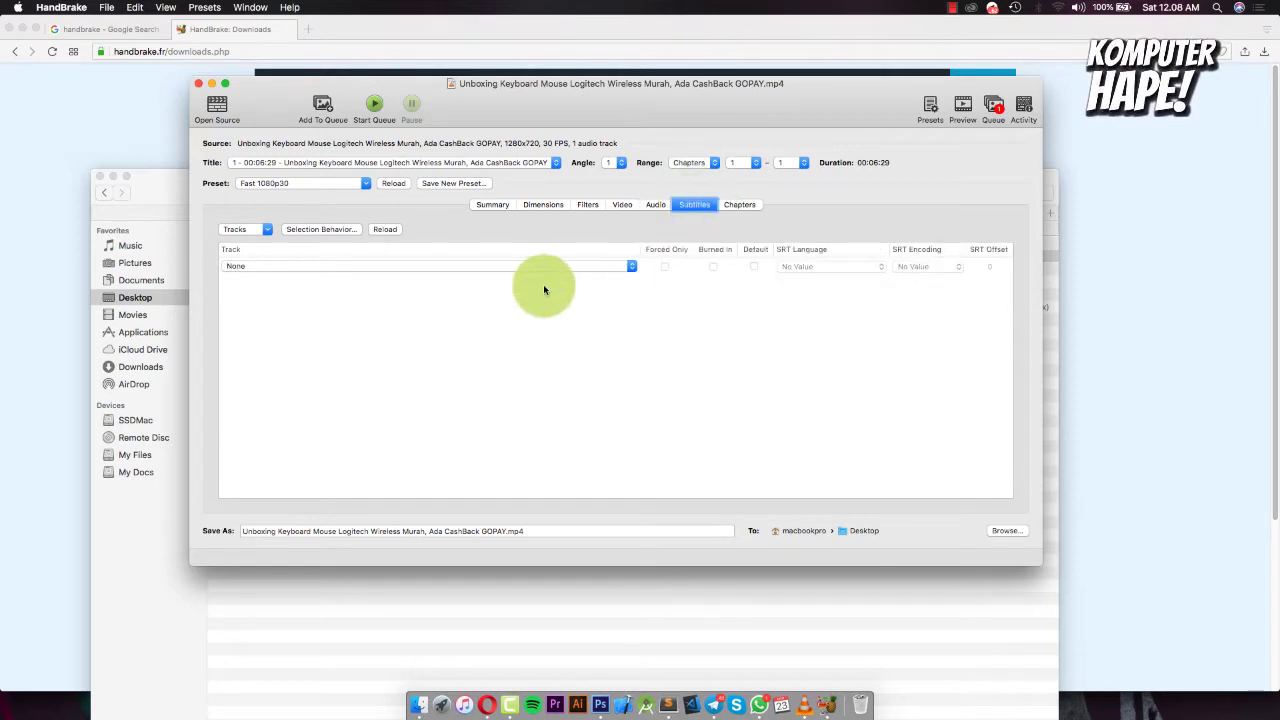
{"action": "left_click", "coordinate": [740, 204]}
{"action": "left_click", "coordinate": [694, 204]}
{"action": "left_click", "coordinate": [493, 204]}
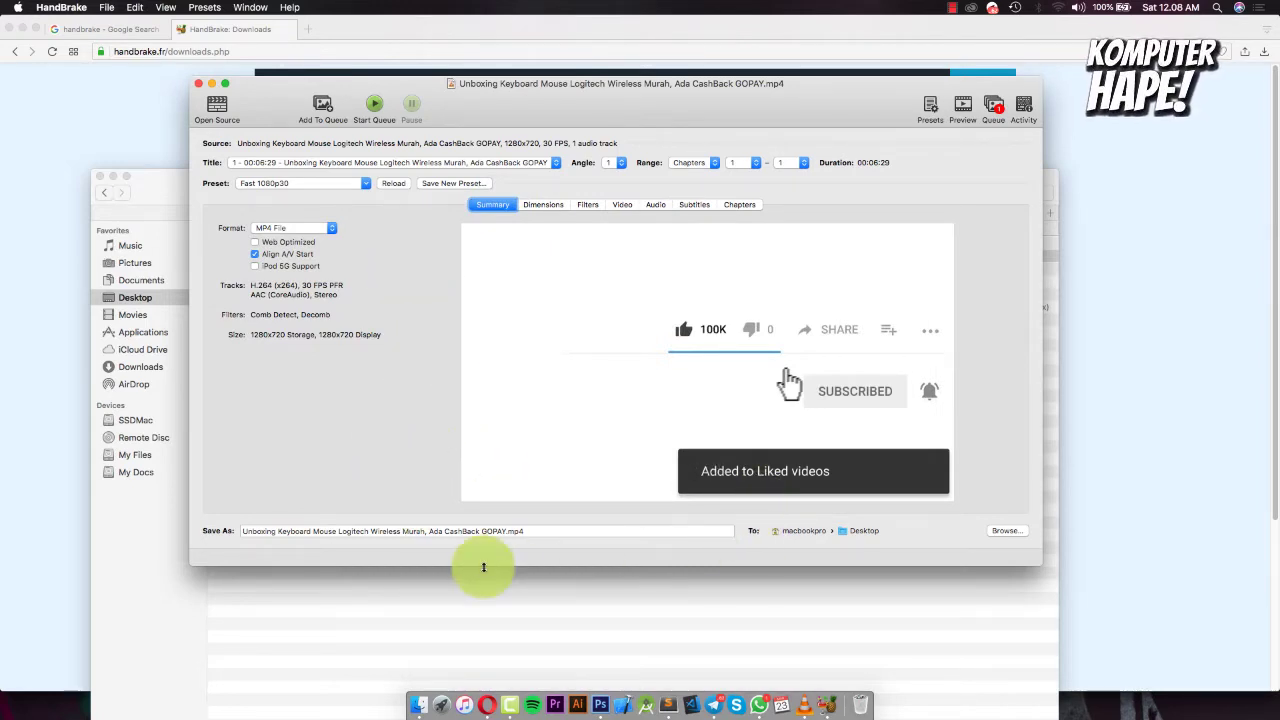
Name the output file "Unboxing Keyboard Mouse Logitech Wireless Murah, Ada CashBack GOPAY2.mp4" and make the HandBrake window taller.
{"action": "left_click", "coordinate": [463, 530]}
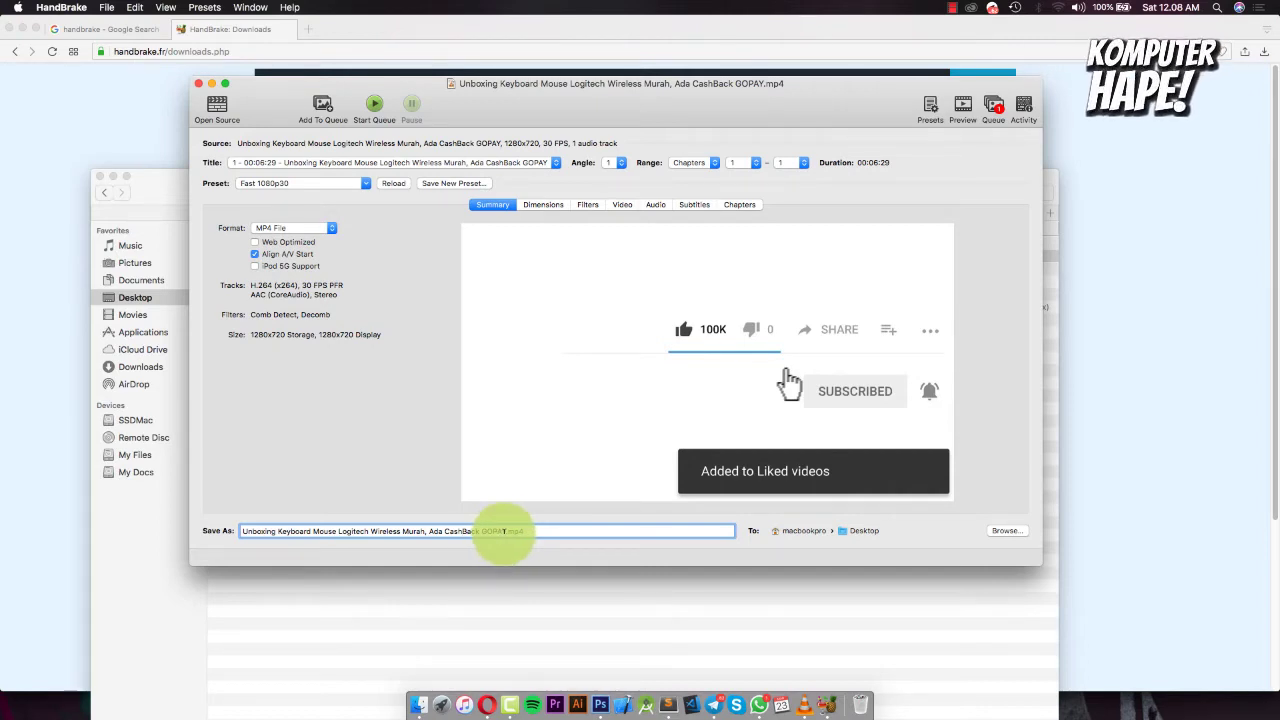
{"action": "type", "text": "2"}
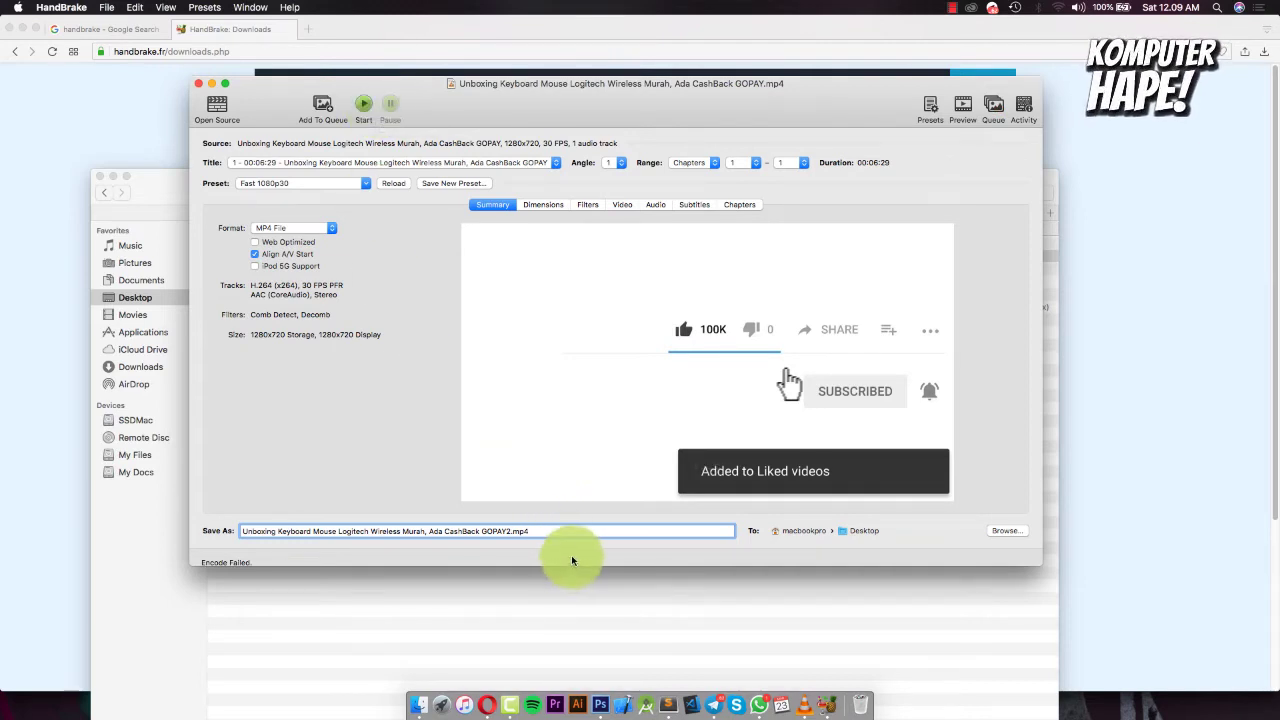
{"action": "left_click_drag", "start_coordinate": [572, 565], "coordinate": [586, 661]}
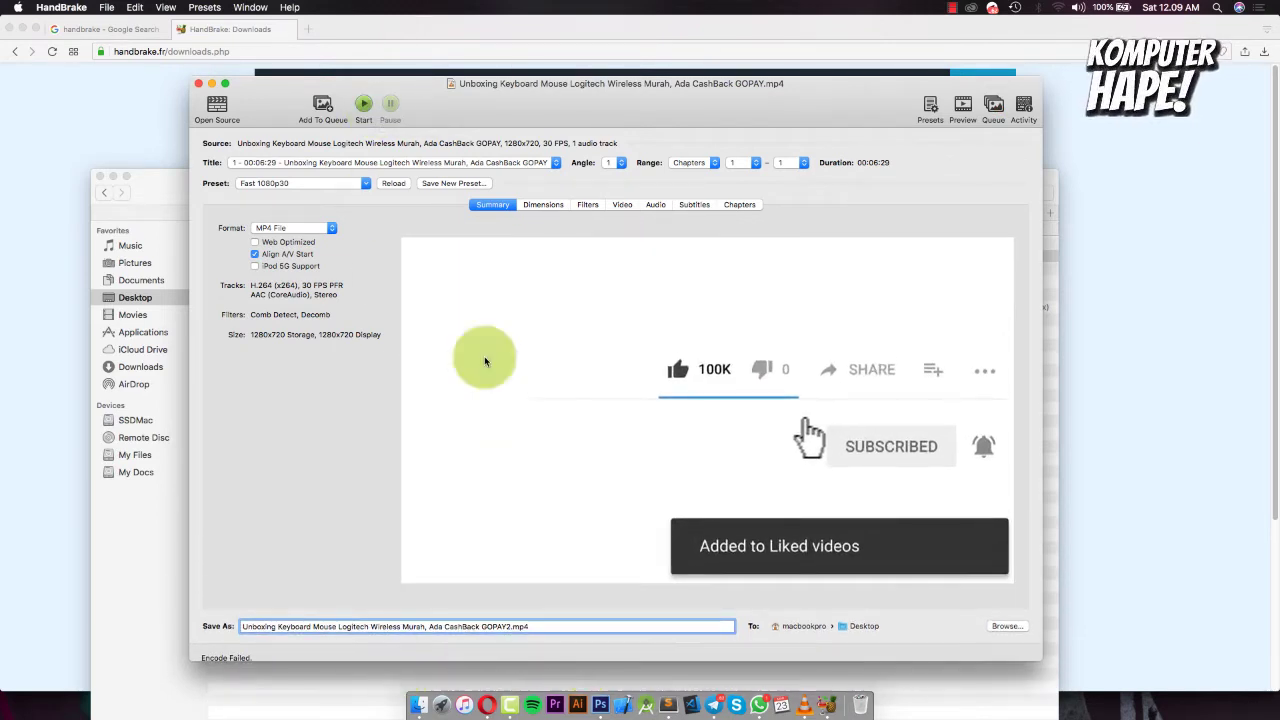
Clear all old jobs from the encoding queue, close the queue and start encoding the loaded video.
{"action": "left_click", "coordinate": [993, 107]}
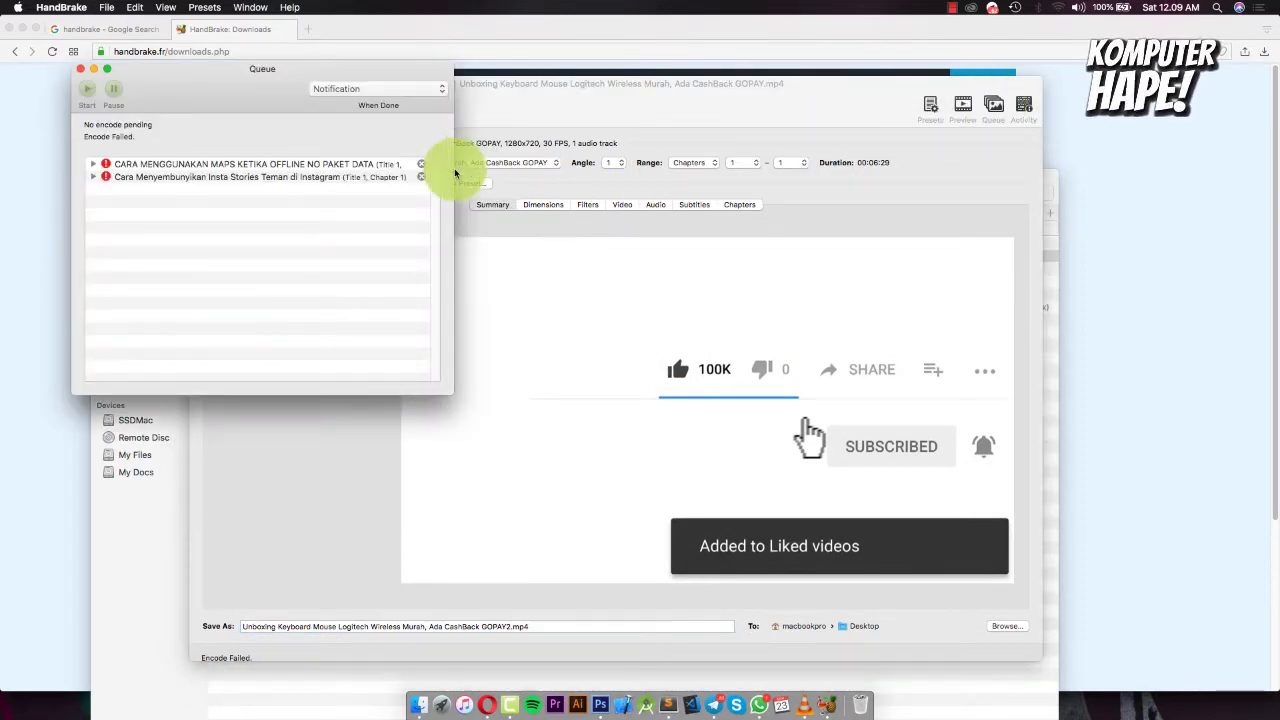
{"action": "left_click", "coordinate": [264, 171]}
{"action": "key", "text": "super+a"}
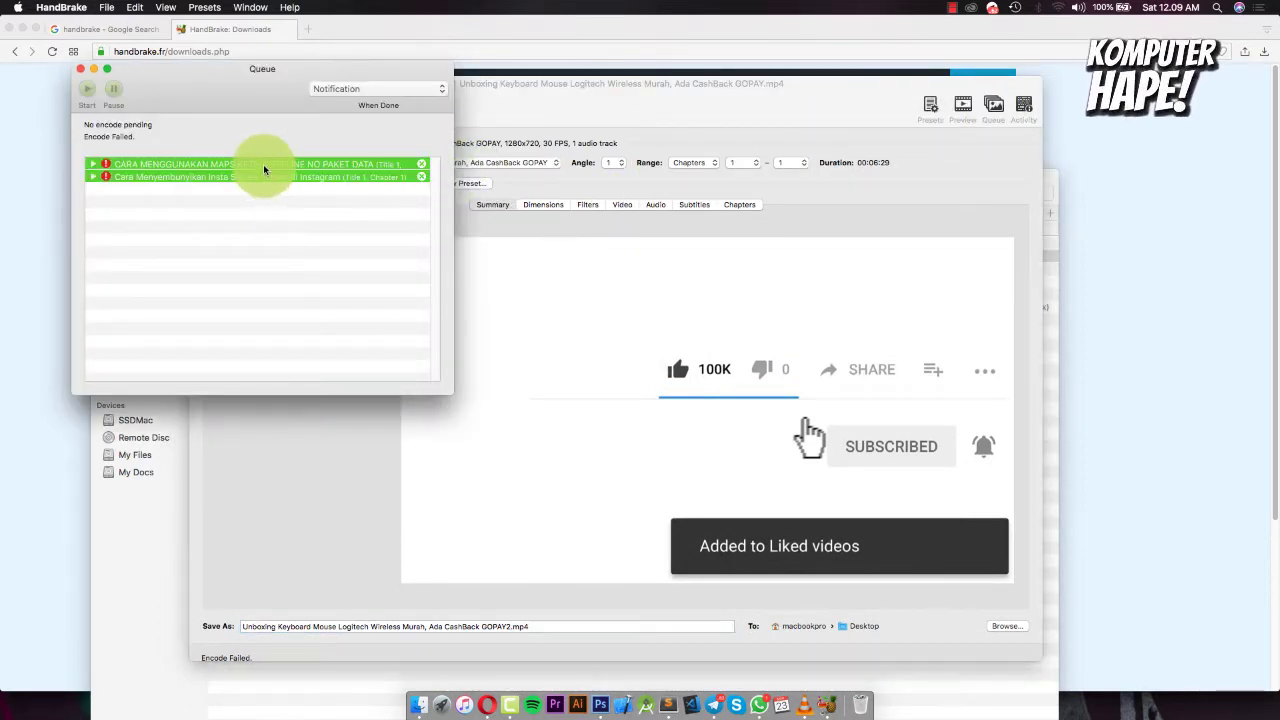
{"action": "right_click", "coordinate": [264, 169]}
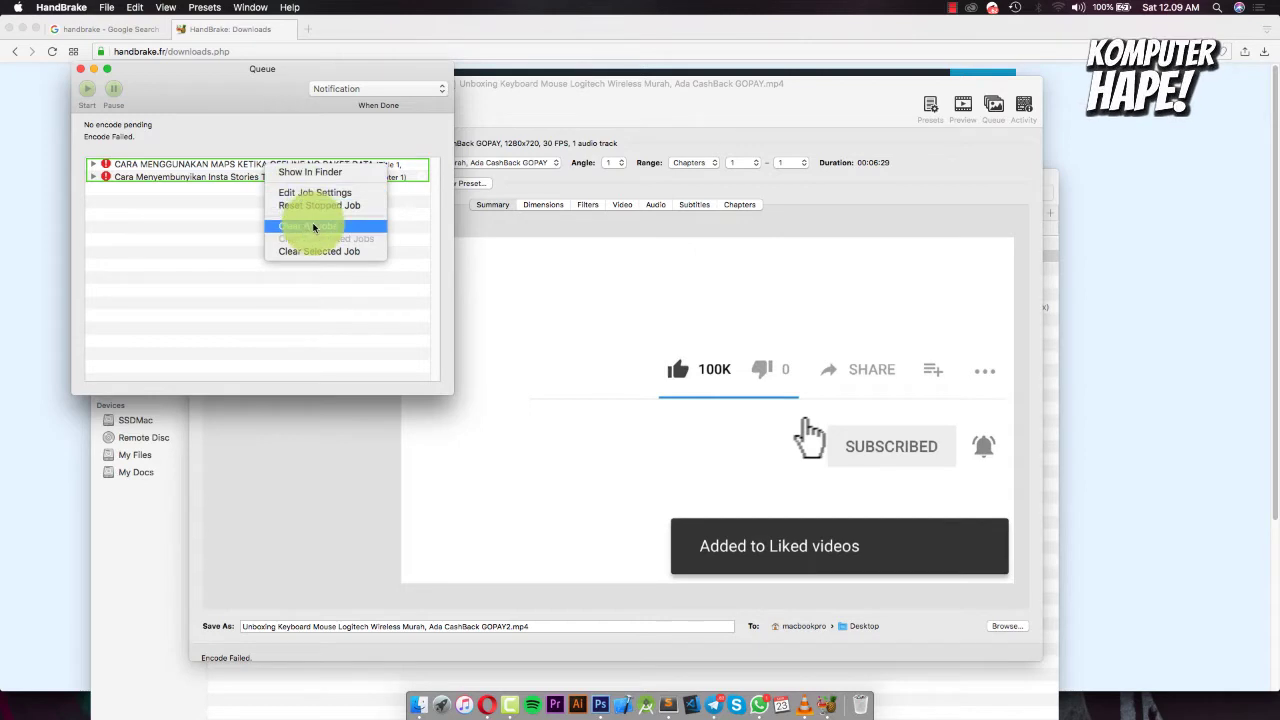
{"action": "left_click", "coordinate": [313, 227]}
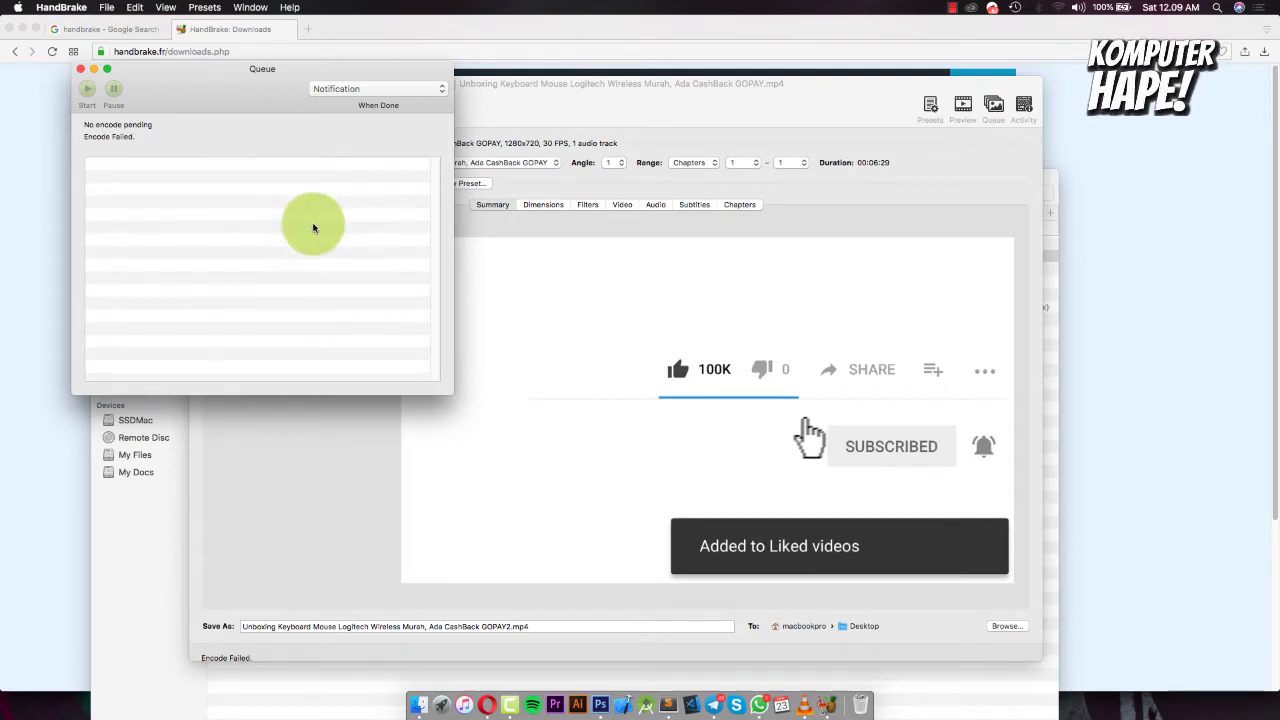
{"action": "left_click", "coordinate": [80, 69]}
{"action": "left_click", "coordinate": [363, 105]}
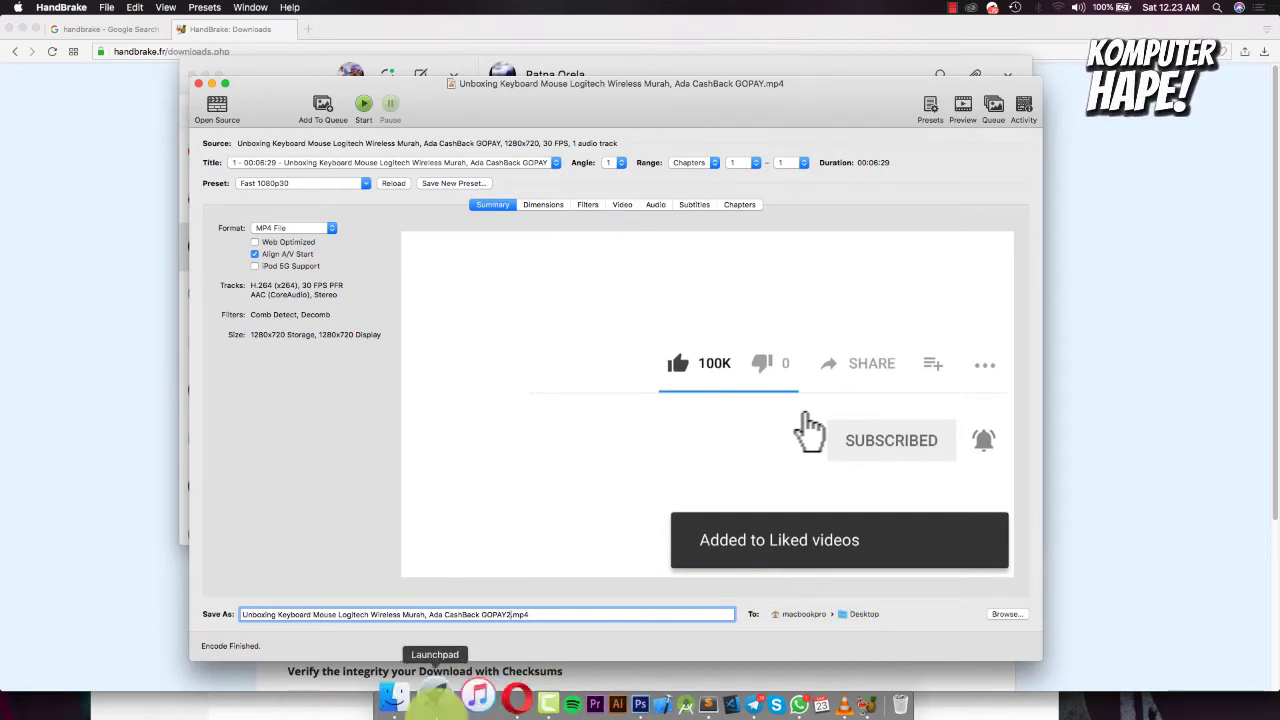
Compare the sizes of the original and the encoded GOPAY2 video on the Desktop in Finder, and play the original.
{"action": "left_click", "coordinate": [416, 706]}
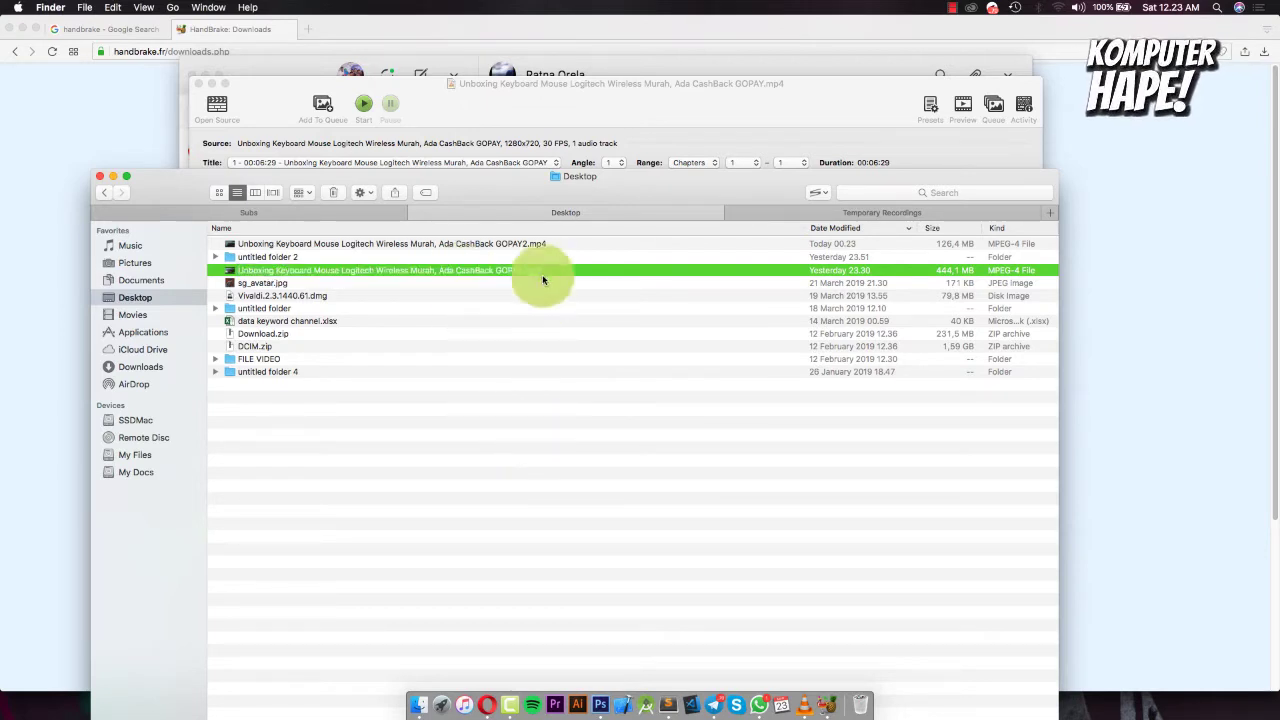
{"action": "left_click", "coordinate": [947, 246]}
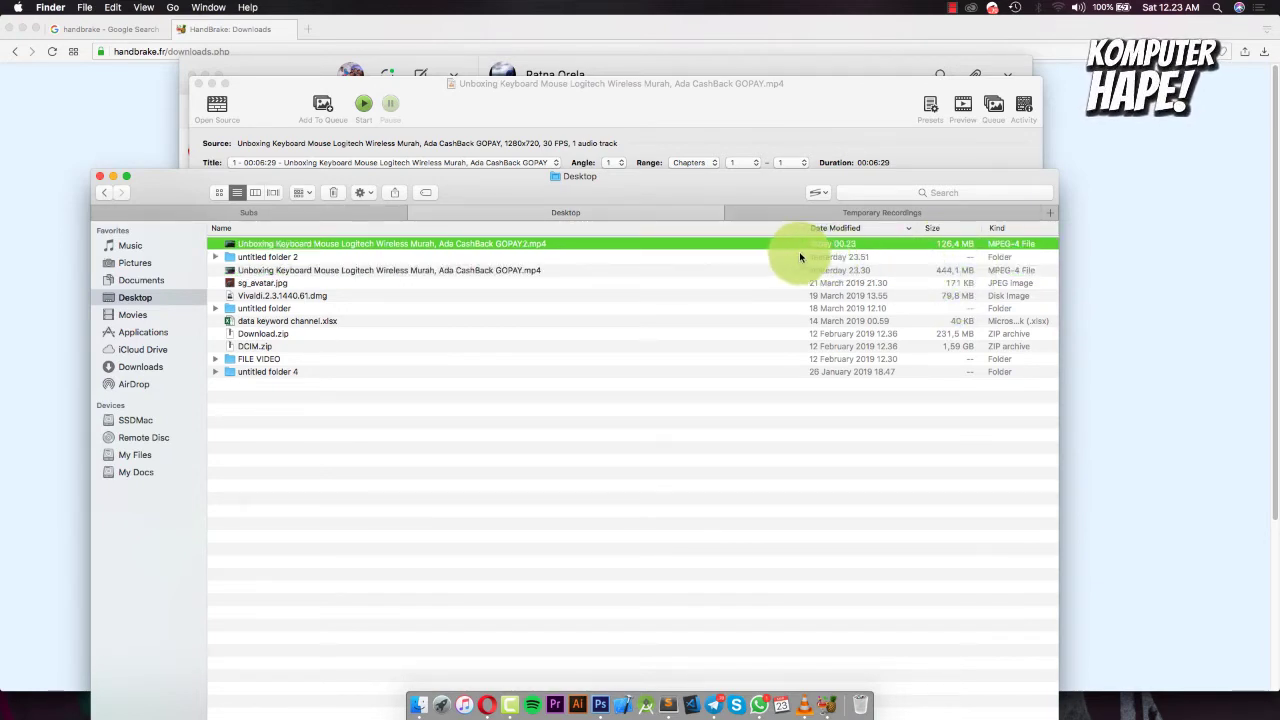
{"action": "left_click", "coordinate": [868, 270]}
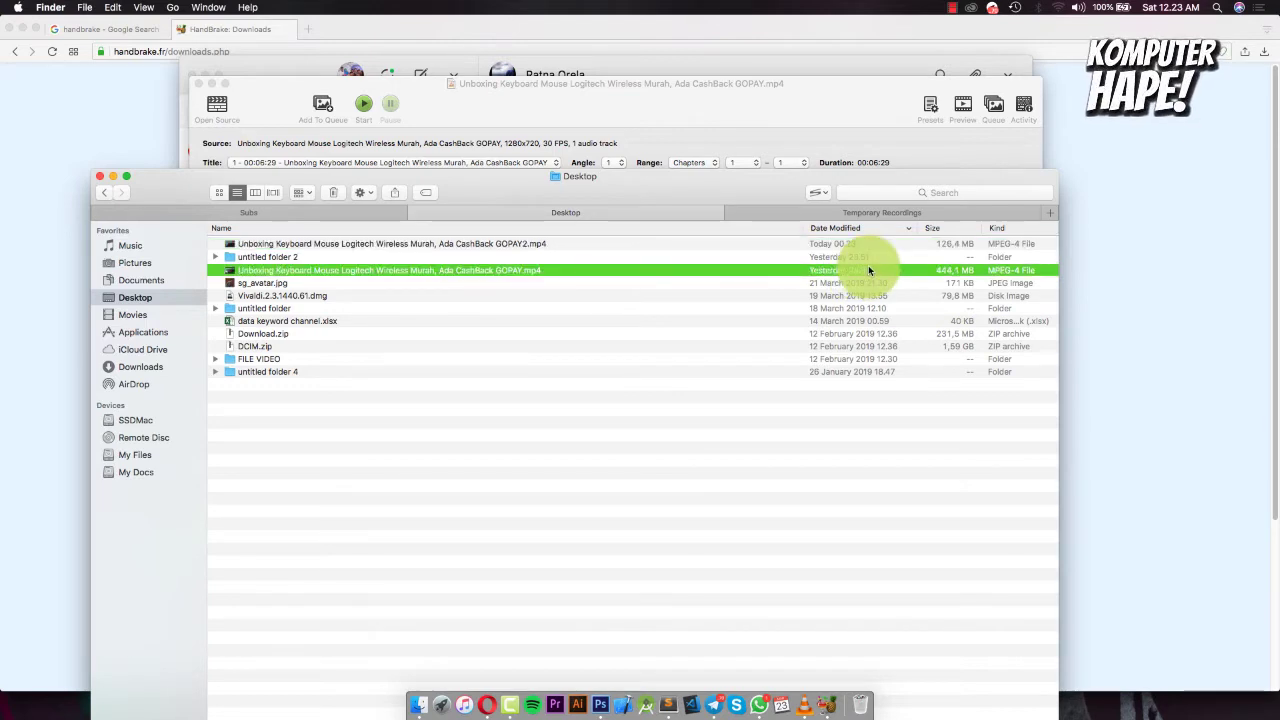
{"action": "double_click", "coordinate": [673, 274]}
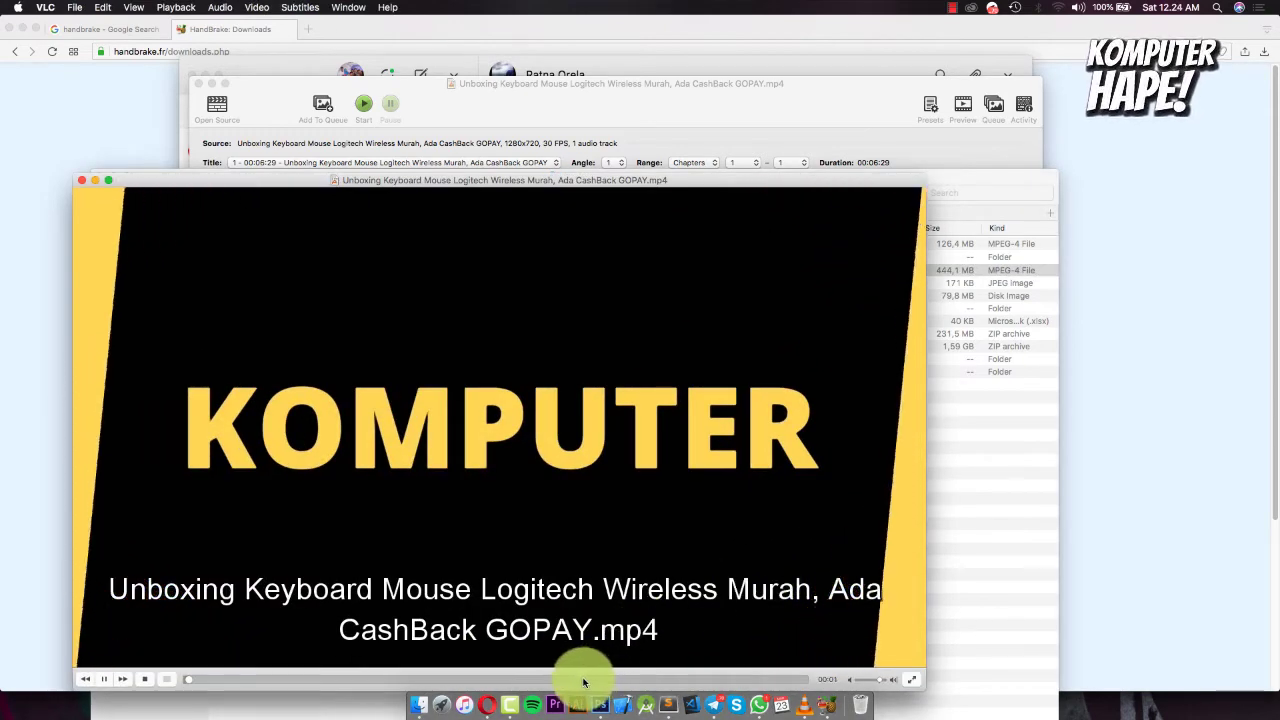
Skip through the original GOPAY video to two further points to check its picture quality, and close the player.
{"action": "left_click", "coordinate": [568, 679]}
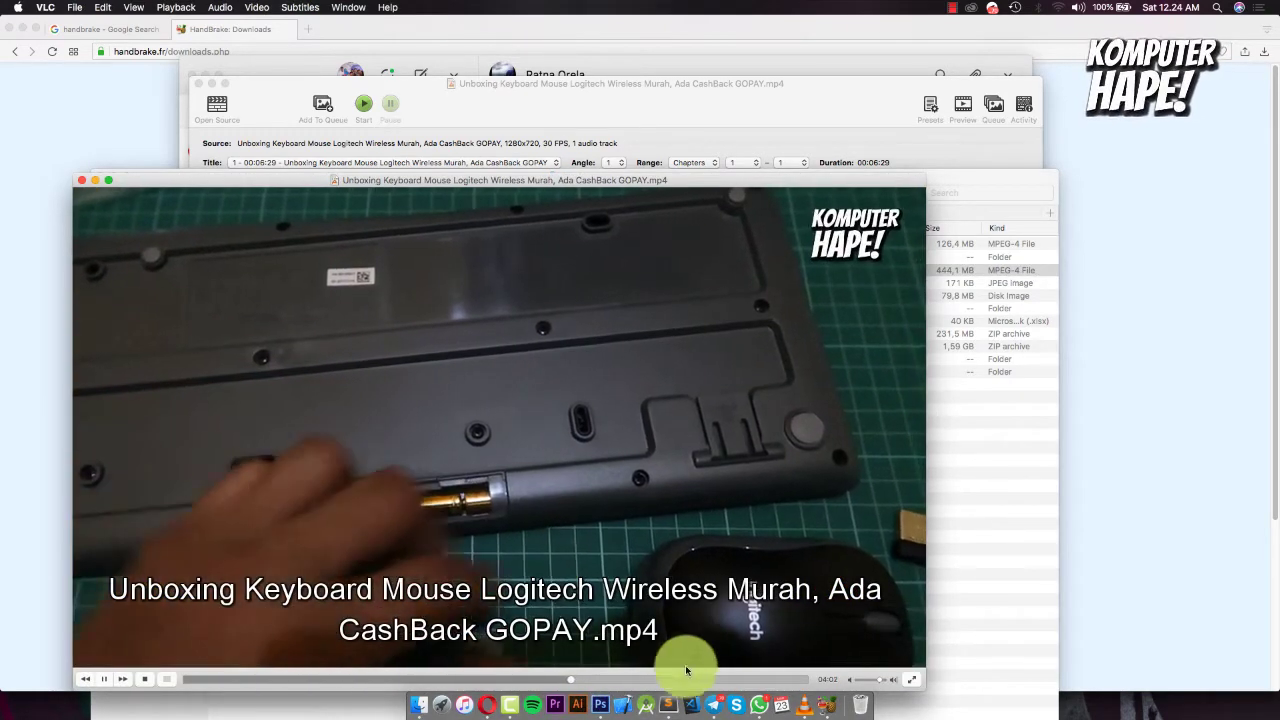
{"action": "left_click", "coordinate": [683, 679]}
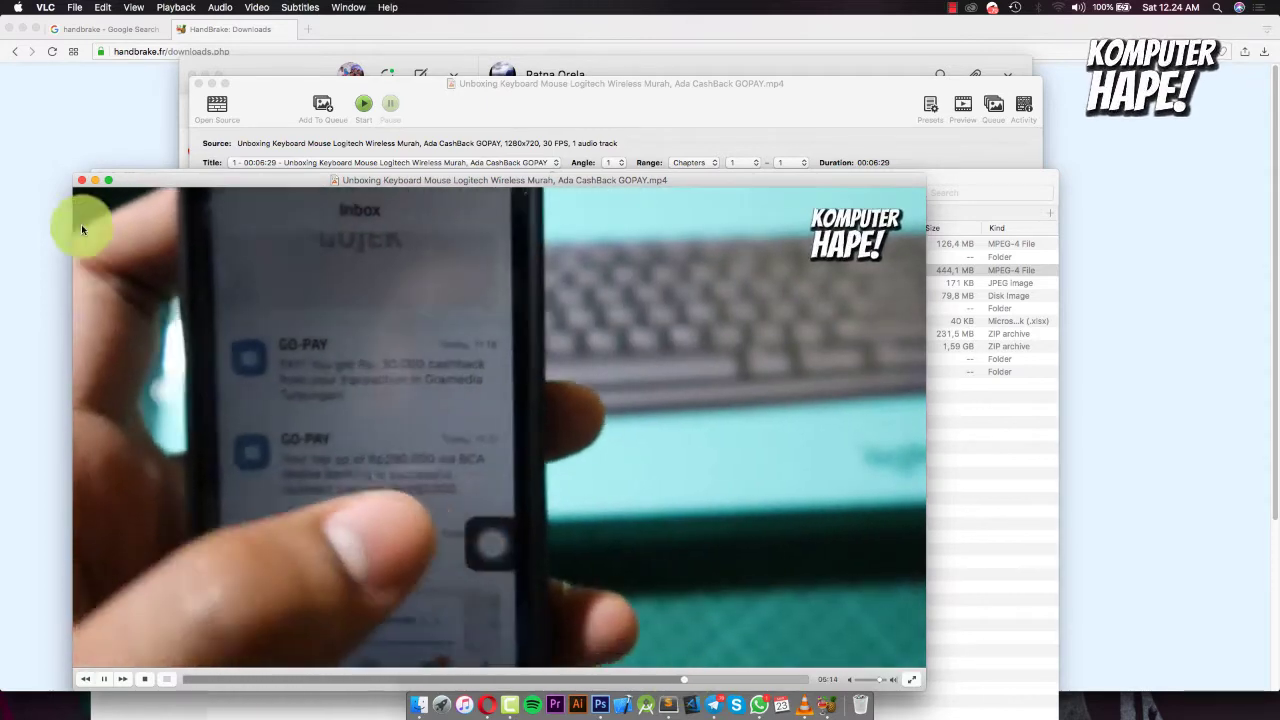
{"action": "left_click", "coordinate": [80, 180]}
Play the encoded GOPAY2 video, skip through it at two points to check its picture quality, and close it.
{"action": "double_click", "coordinate": [333, 246]}
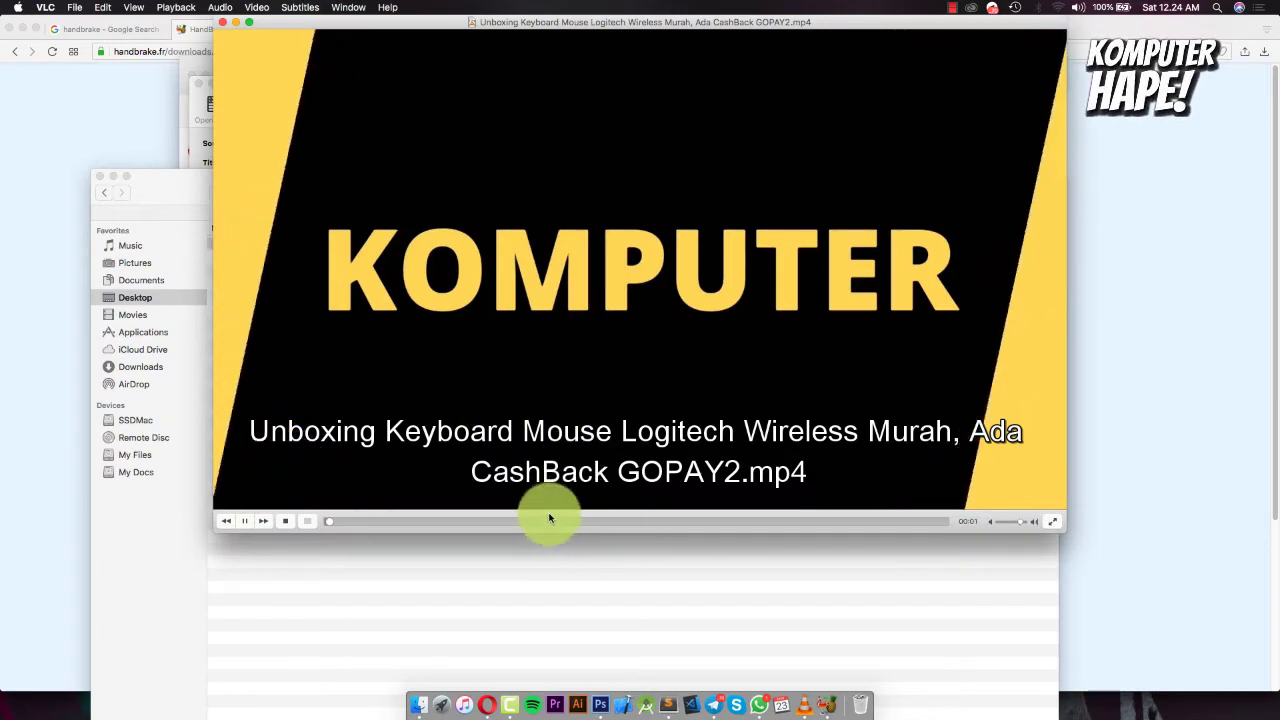
{"action": "left_click", "coordinate": [546, 519]}
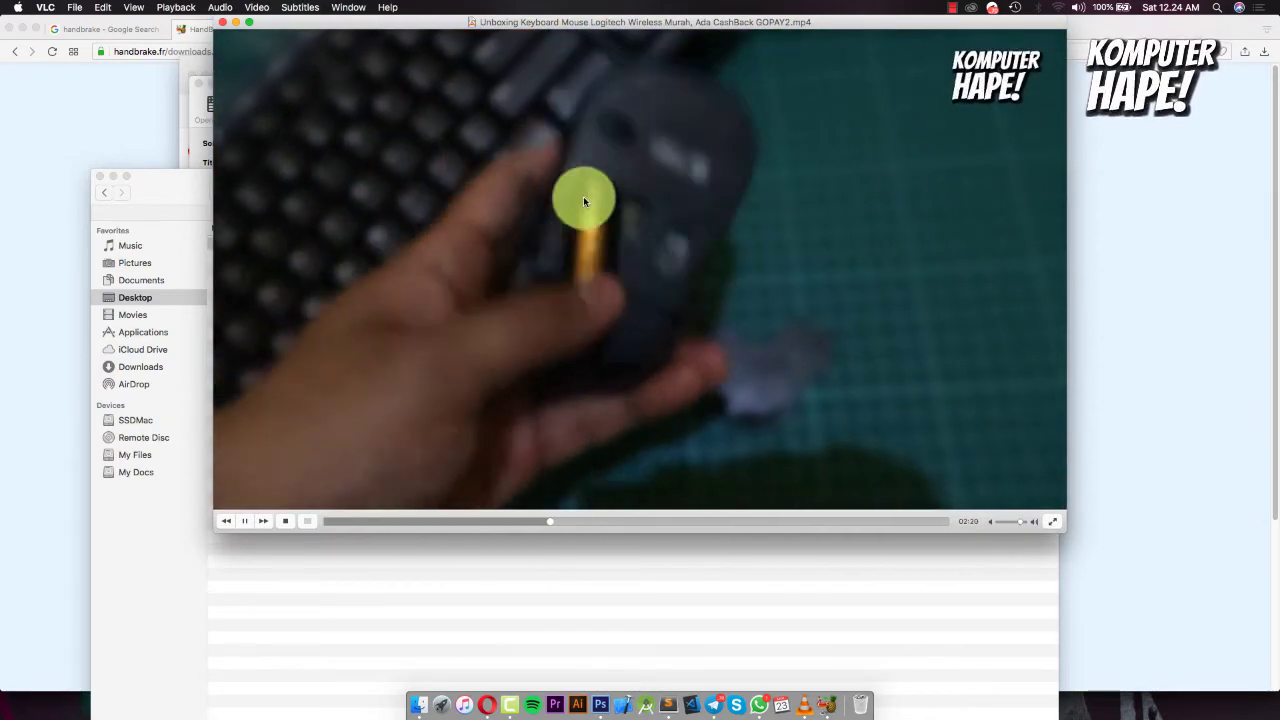
{"action": "left_click_drag", "start_coordinate": [594, 23], "coordinate": [581, 89]}
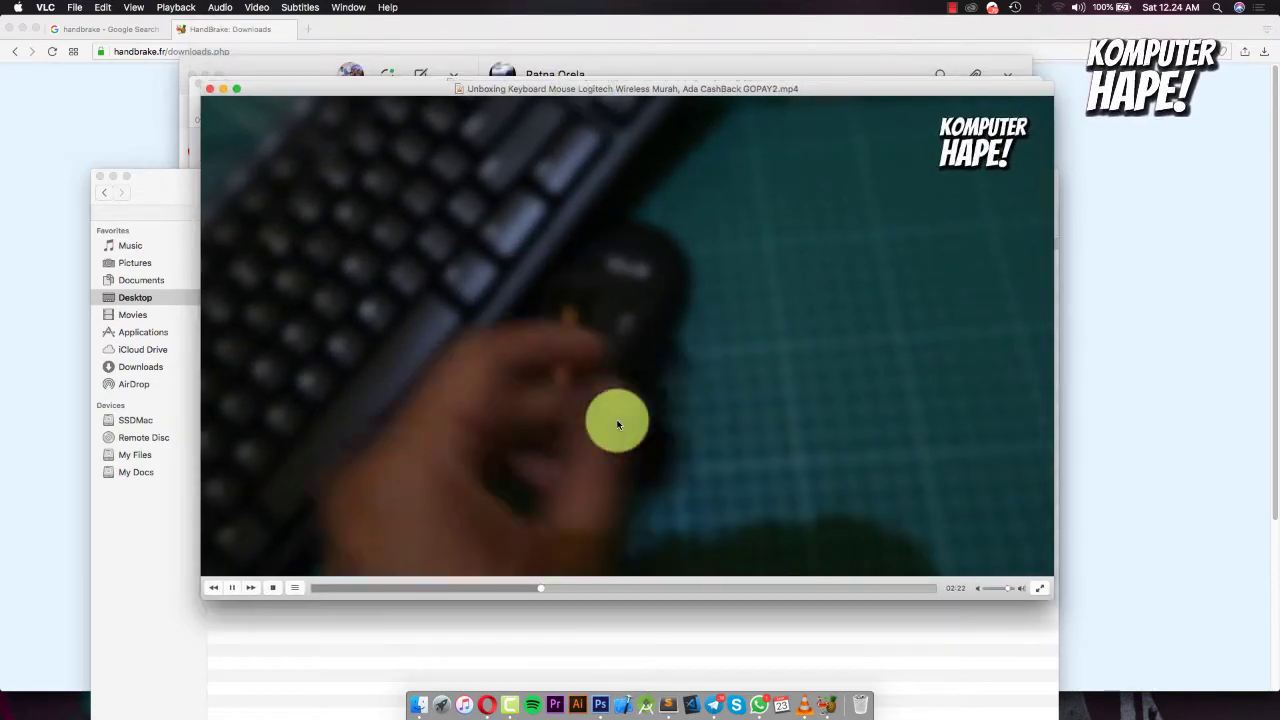
{"action": "left_click", "coordinate": [609, 590]}
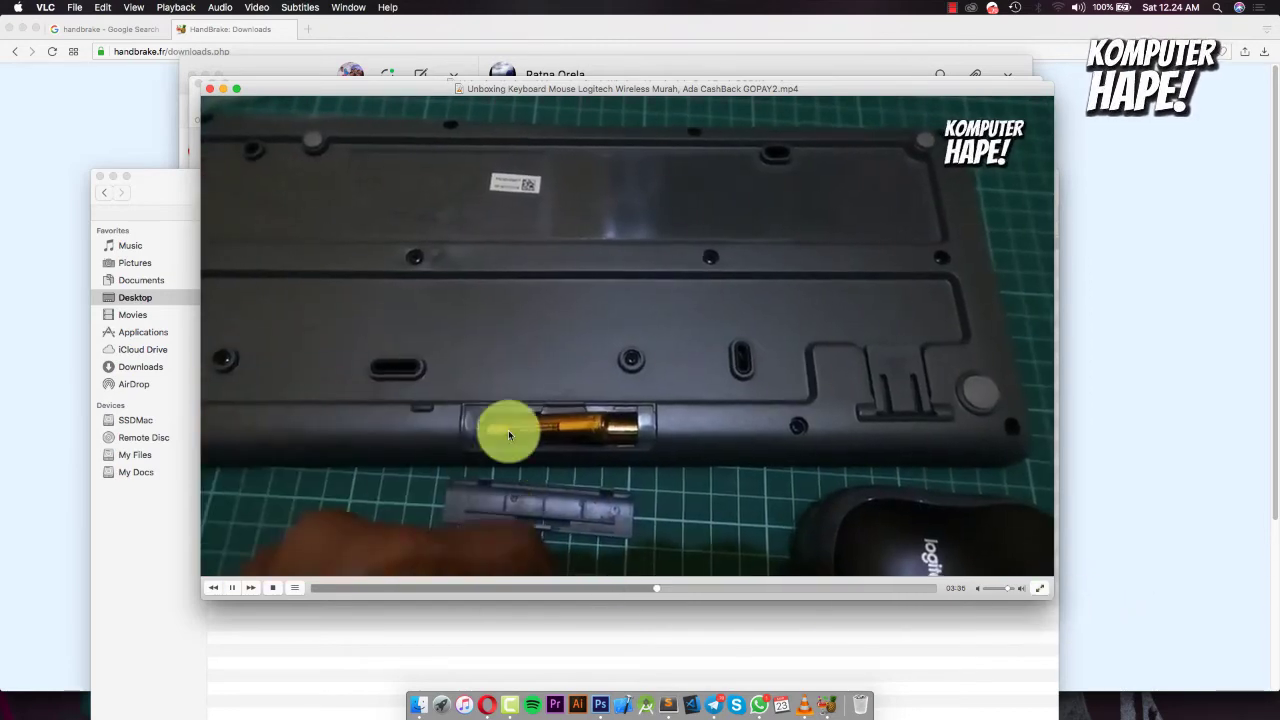
{"action": "left_click", "coordinate": [210, 90]}
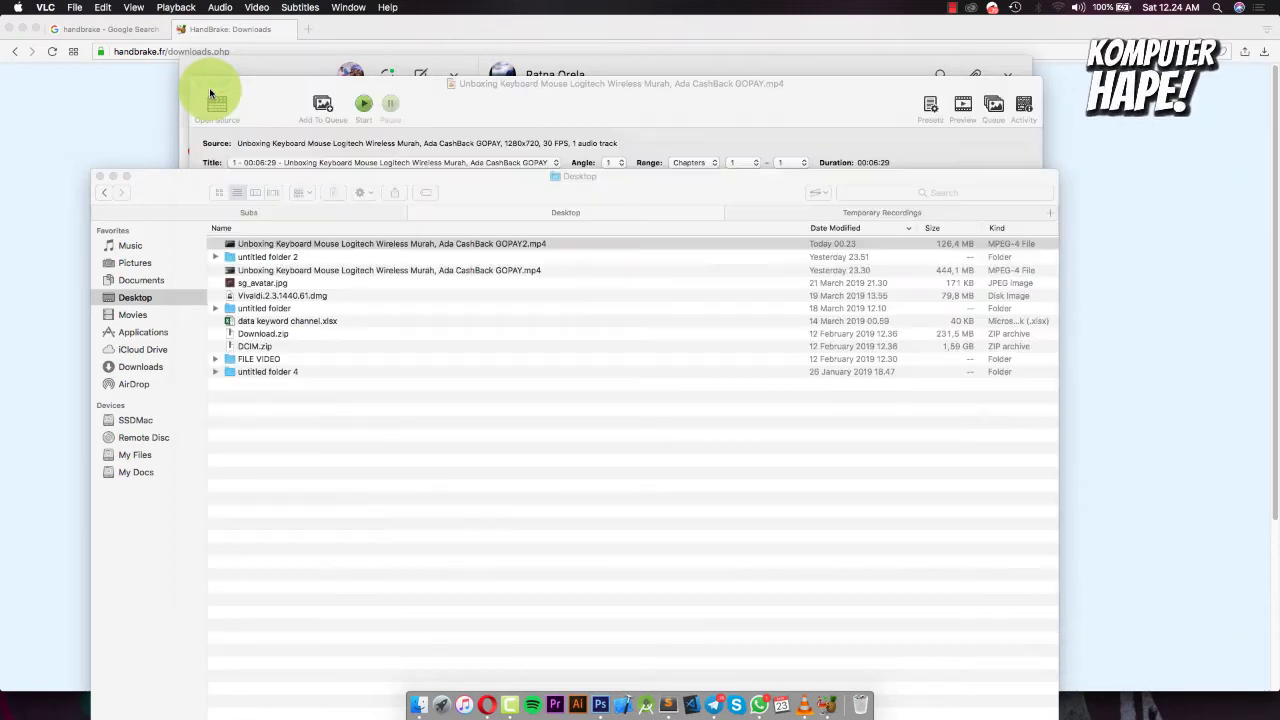
Bring up HandBrake, review its Mac OS, Windows and Linux downloads page in the browser, and return to HandBrake.
{"action": "left_click", "coordinate": [570, 92]}
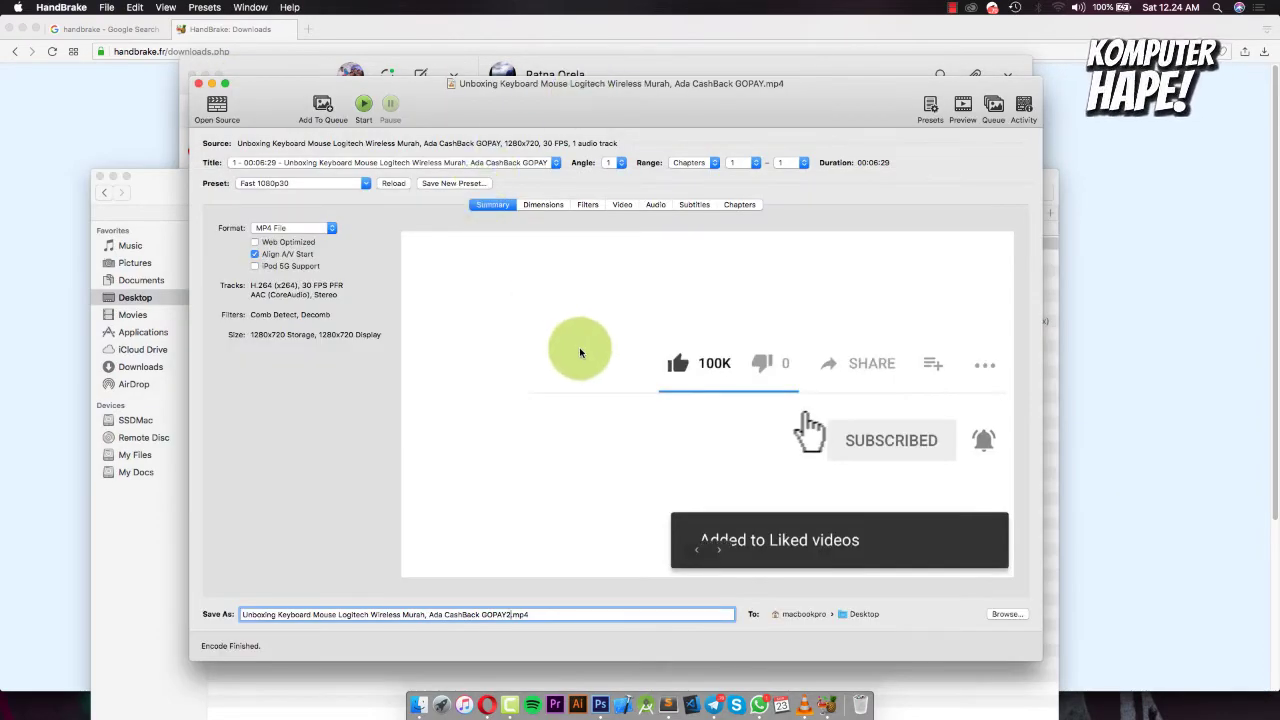
{"action": "left_click", "coordinate": [196, 34]}
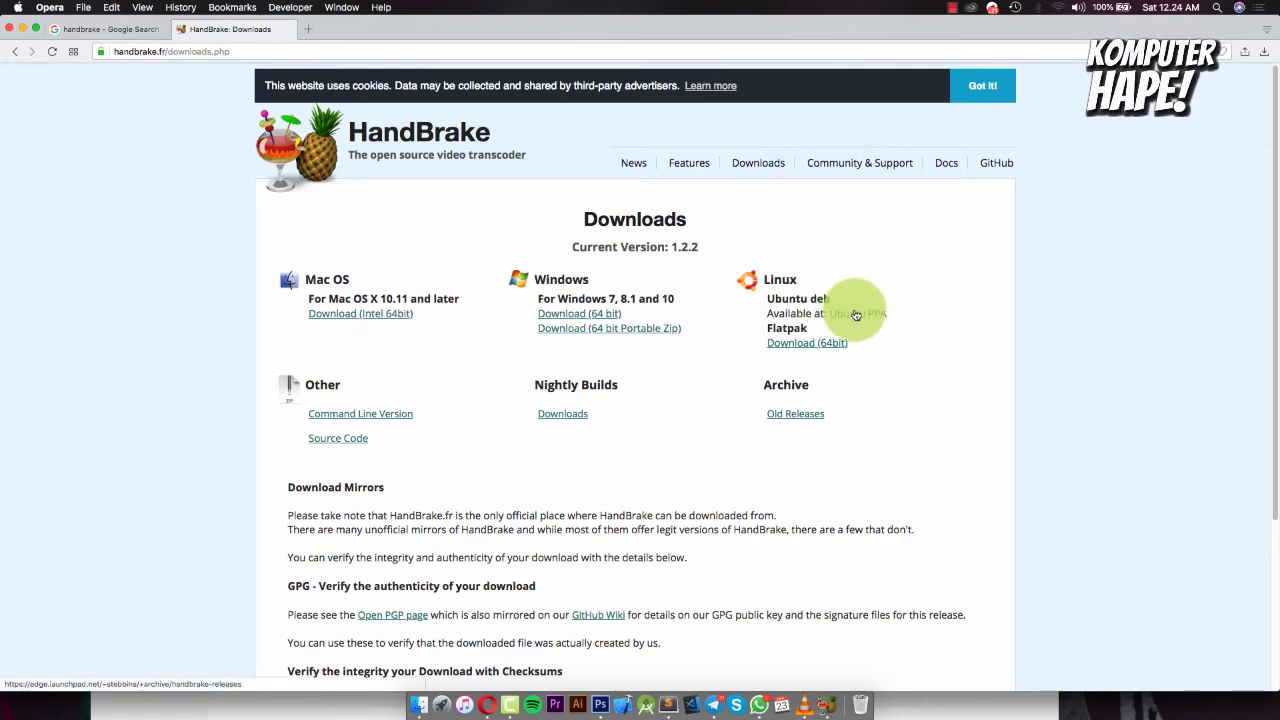
{"action": "left_click", "coordinate": [828, 700]}
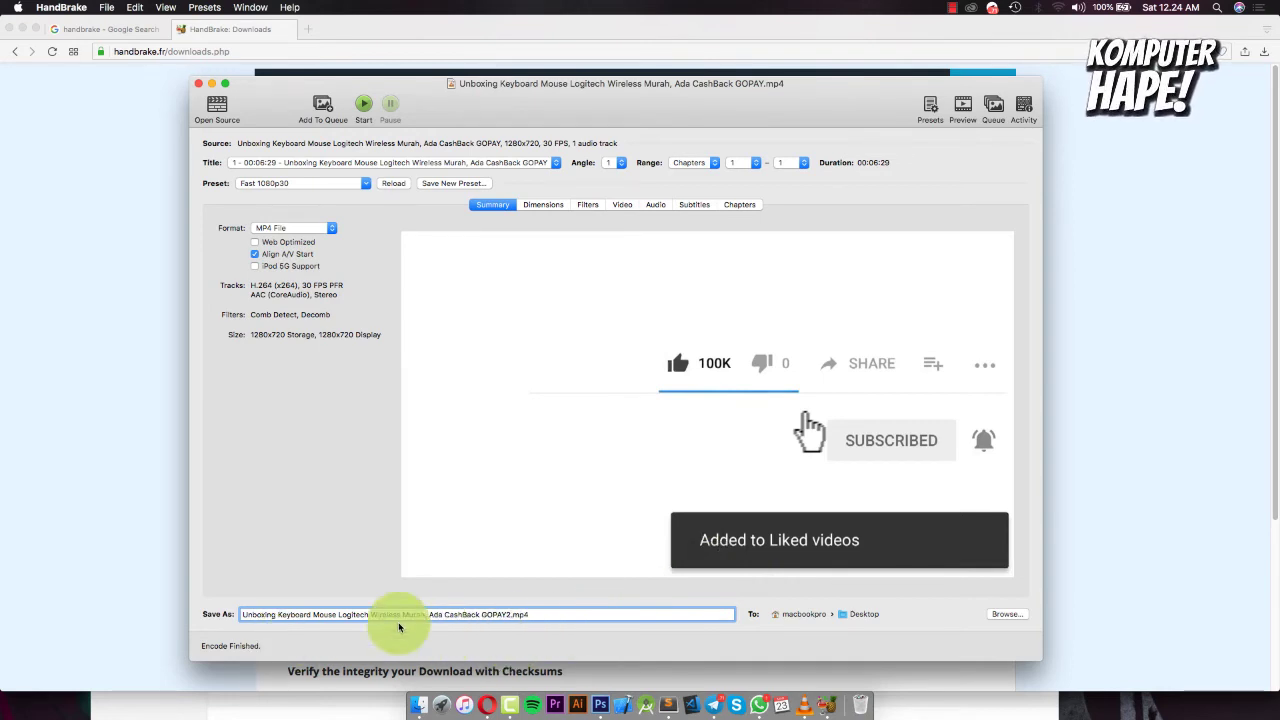
Check the 2 after GOPAY in the output file name that distinguishes it from the source file.
{"action": "left_click", "coordinate": [508, 613]}
{"action": "type", "text": "2"}
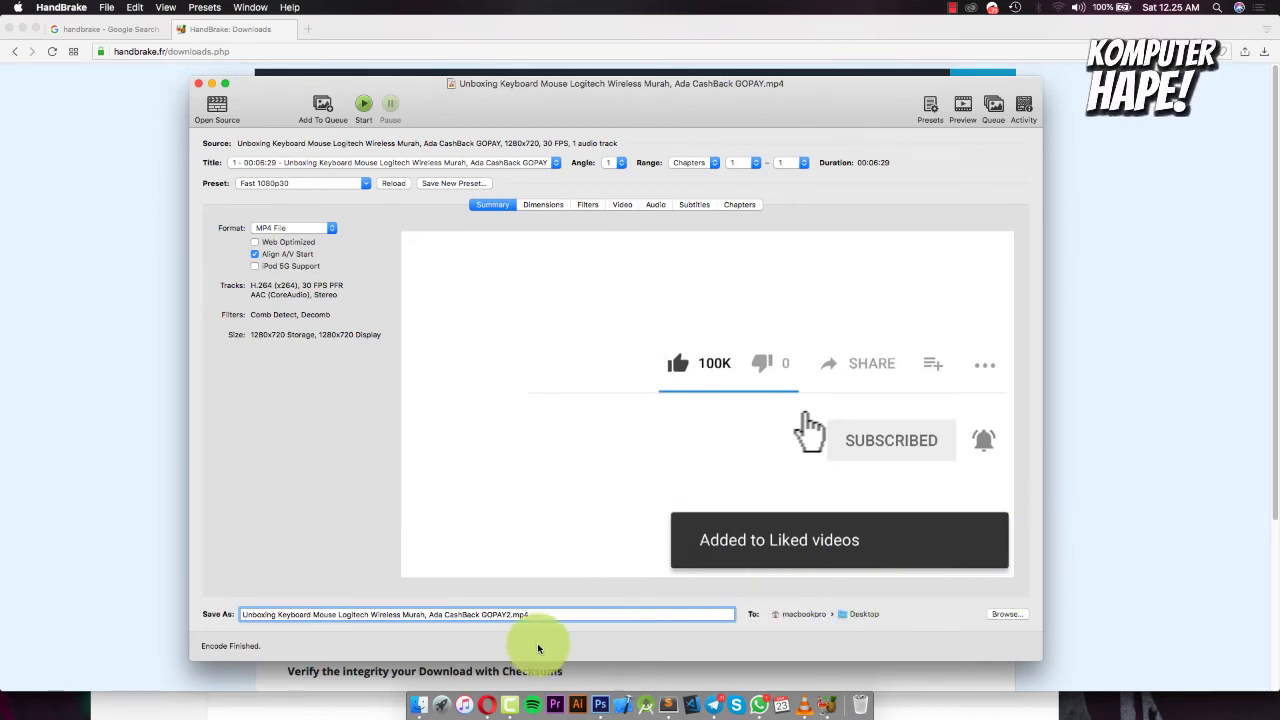
{"action": "double_click", "coordinate": [512, 615]}
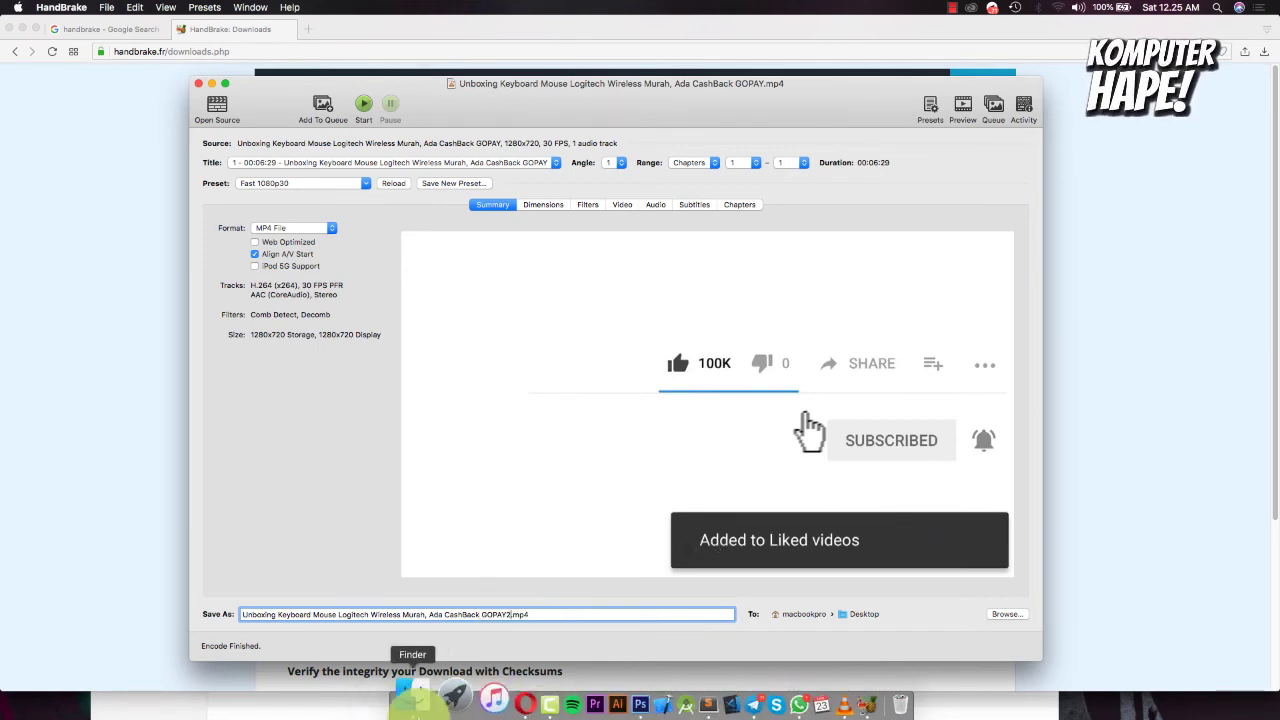
Switch to Finder and compare the names and sizes of the original GOPAY and encoded GOPAY2 videos on the Desktop.
{"action": "left_click", "coordinate": [405, 697]}
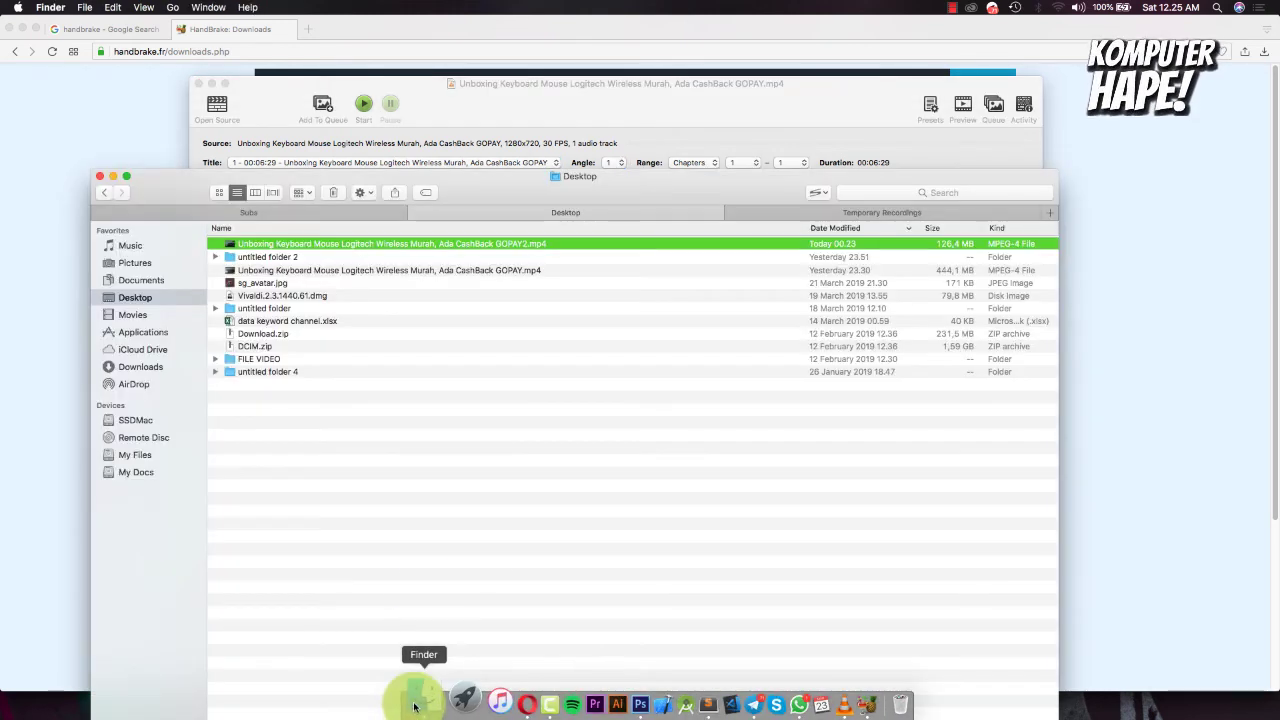
{"action": "left_click", "coordinate": [504, 271]}
{"action": "left_click", "coordinate": [514, 246]}
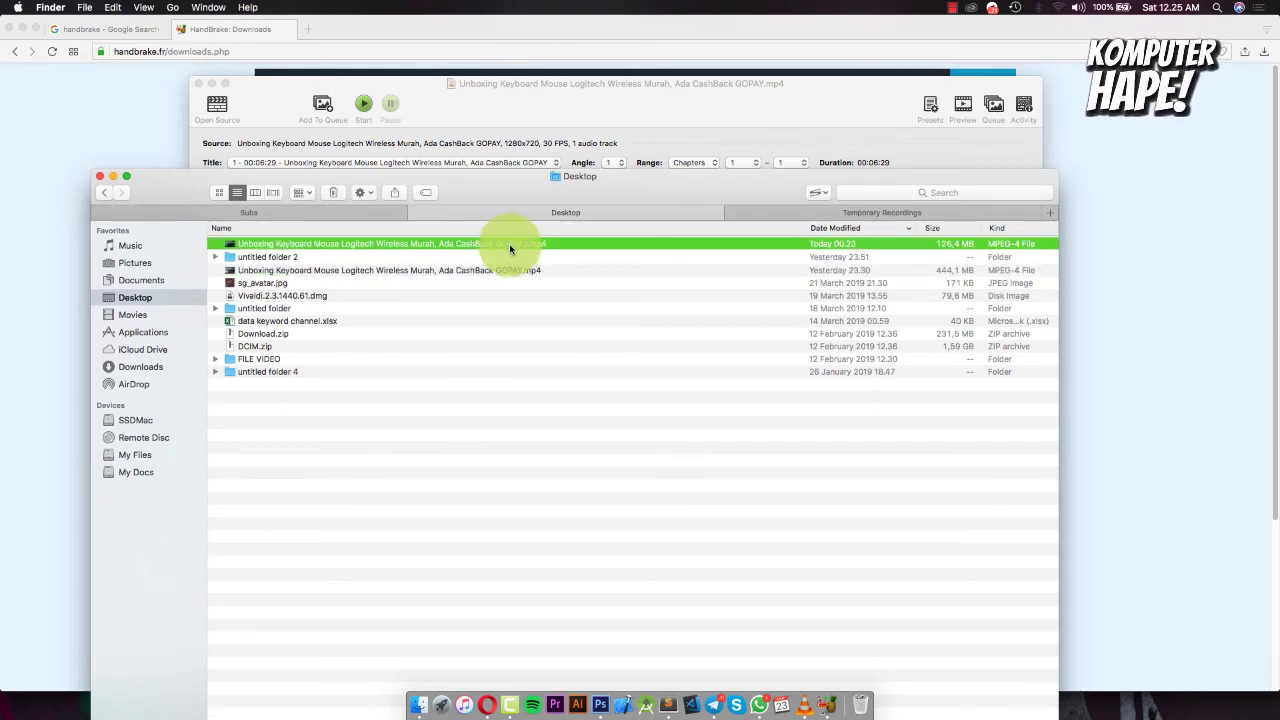
{"action": "left_click", "coordinate": [515, 272]}
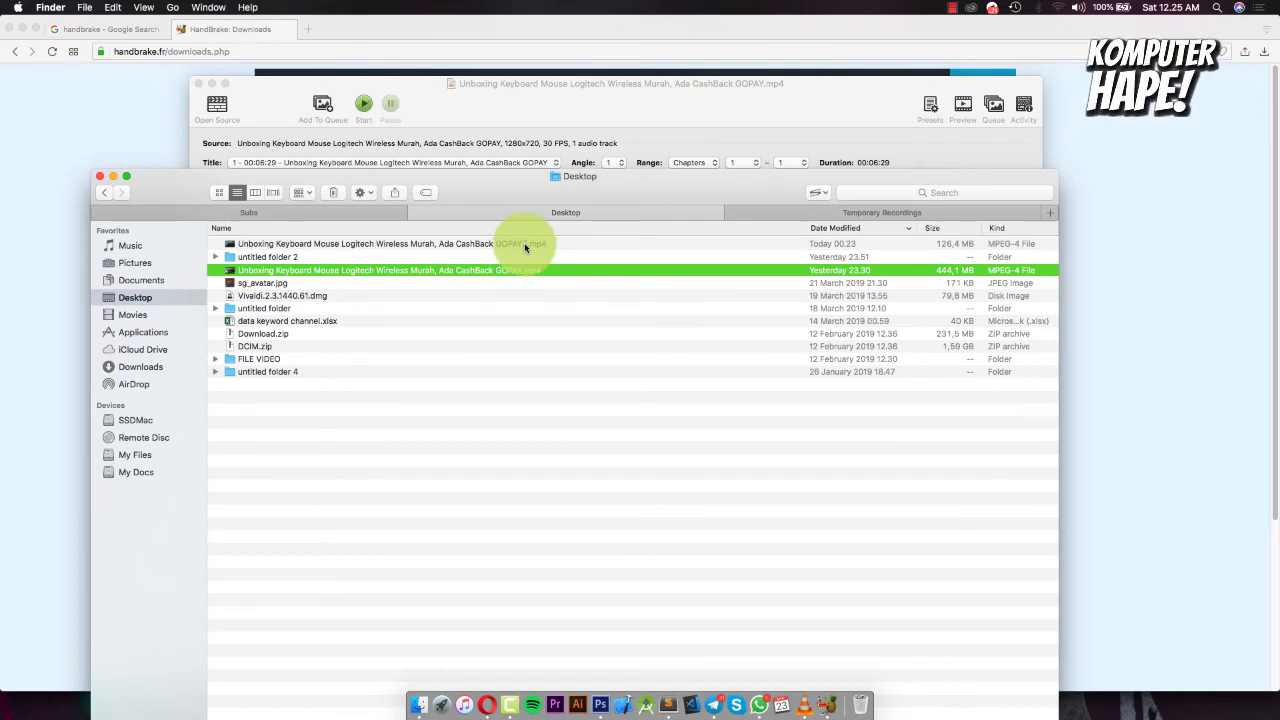
{"action": "left_click", "coordinate": [524, 247]}
{"action": "left_click", "coordinate": [511, 275]}
{"action": "left_click", "coordinate": [524, 246]}
{"action": "left_click", "coordinate": [519, 272]}
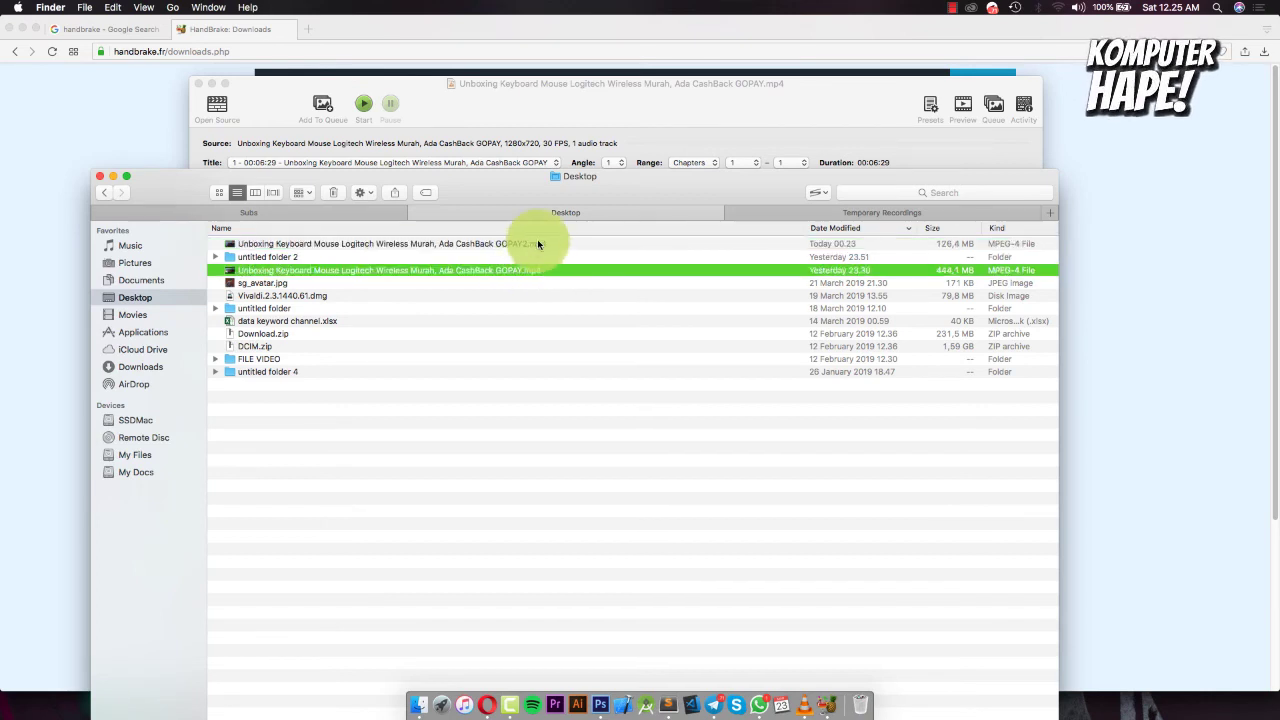